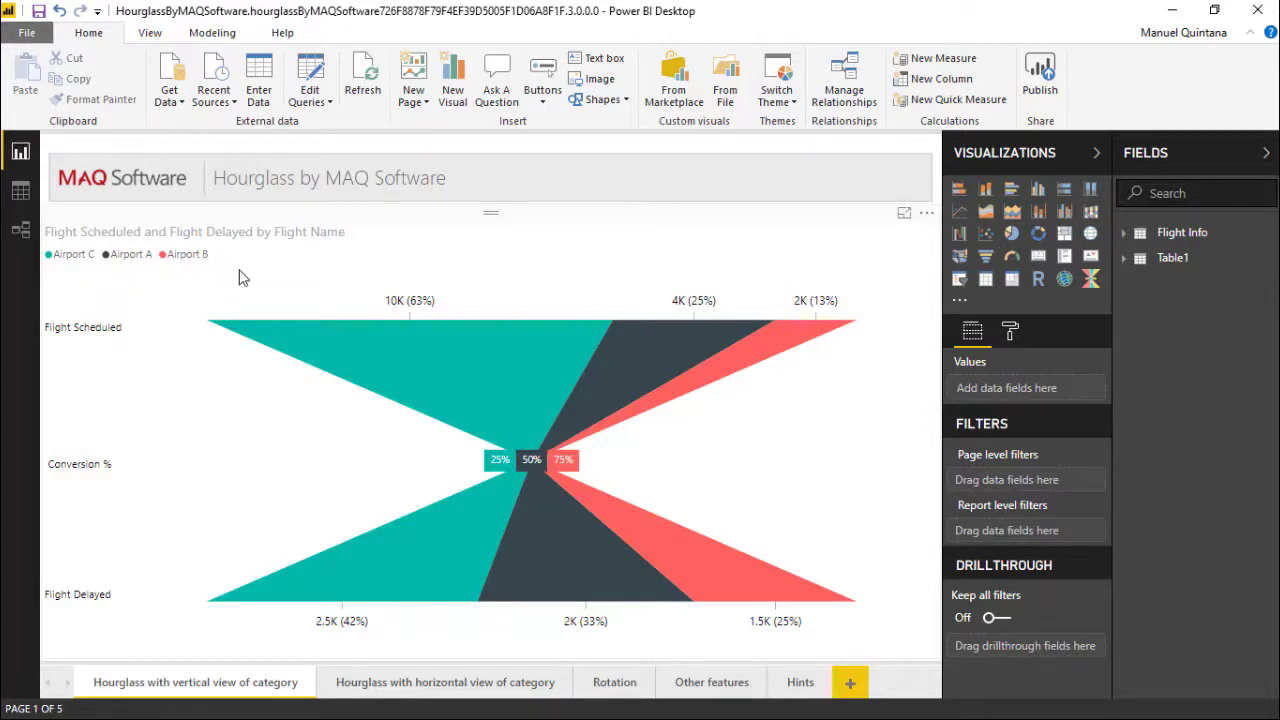
Select the hourglass visual to see its Flight Name, Flight Scheduled and Flight Delayed fields, and read the airport tooltips, such as Airport C at 25%
click(296, 290)
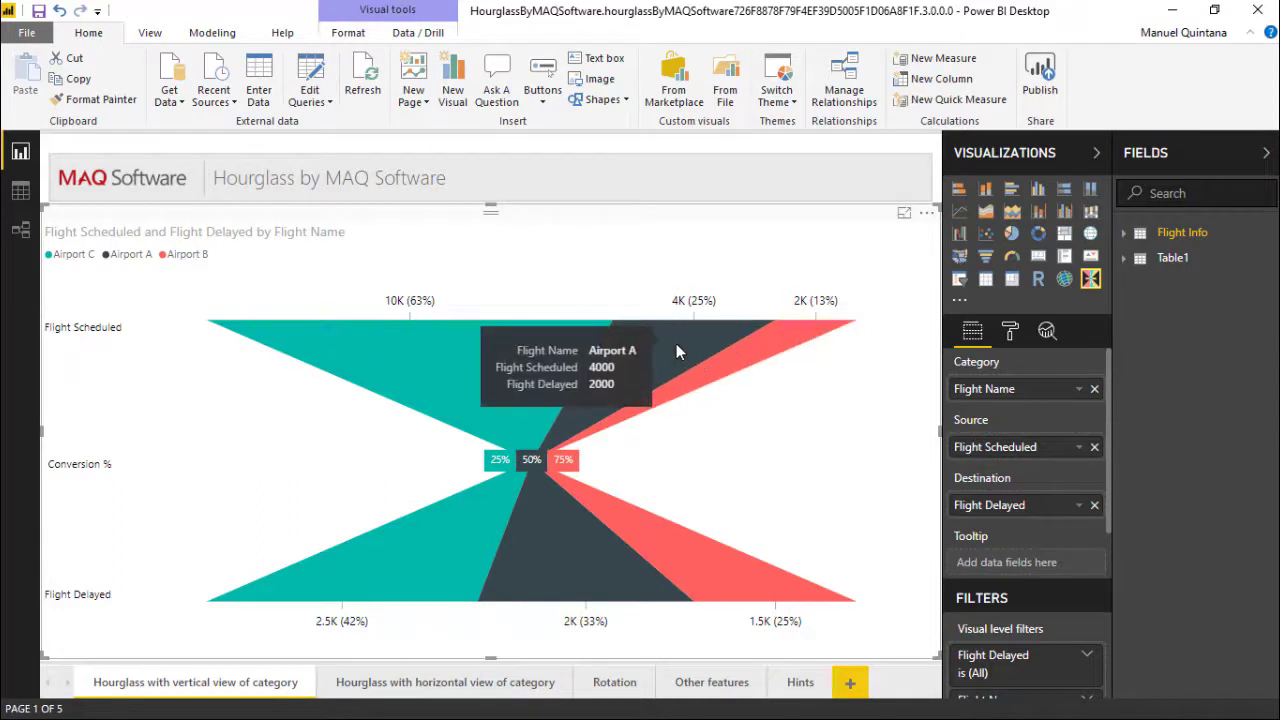
mouse_move(369, 593)
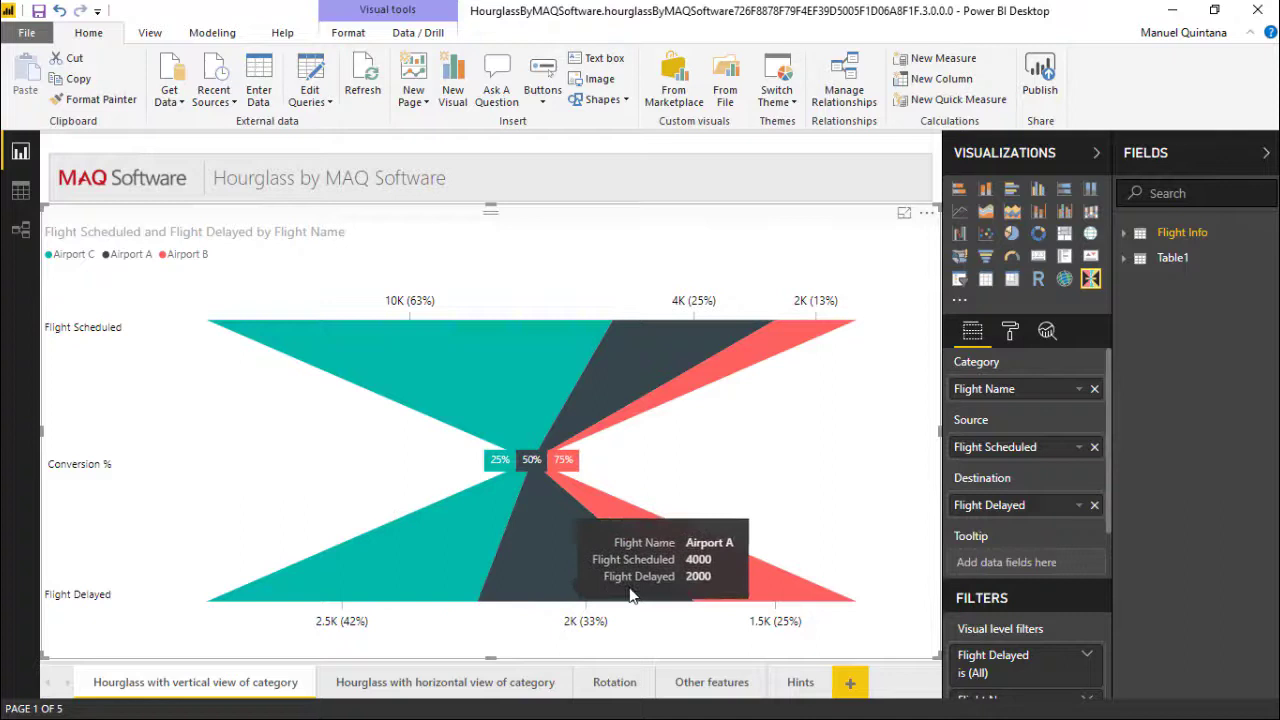
mouse_move(759, 583)
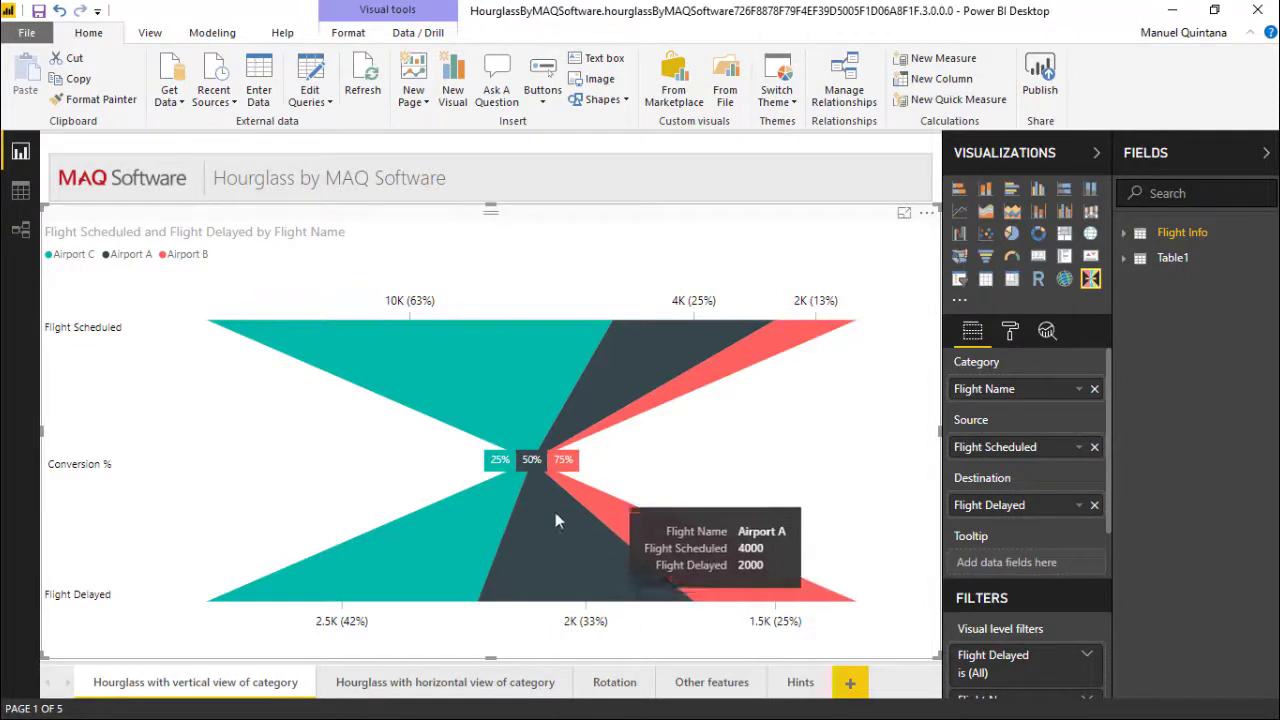
mouse_move(515, 483)
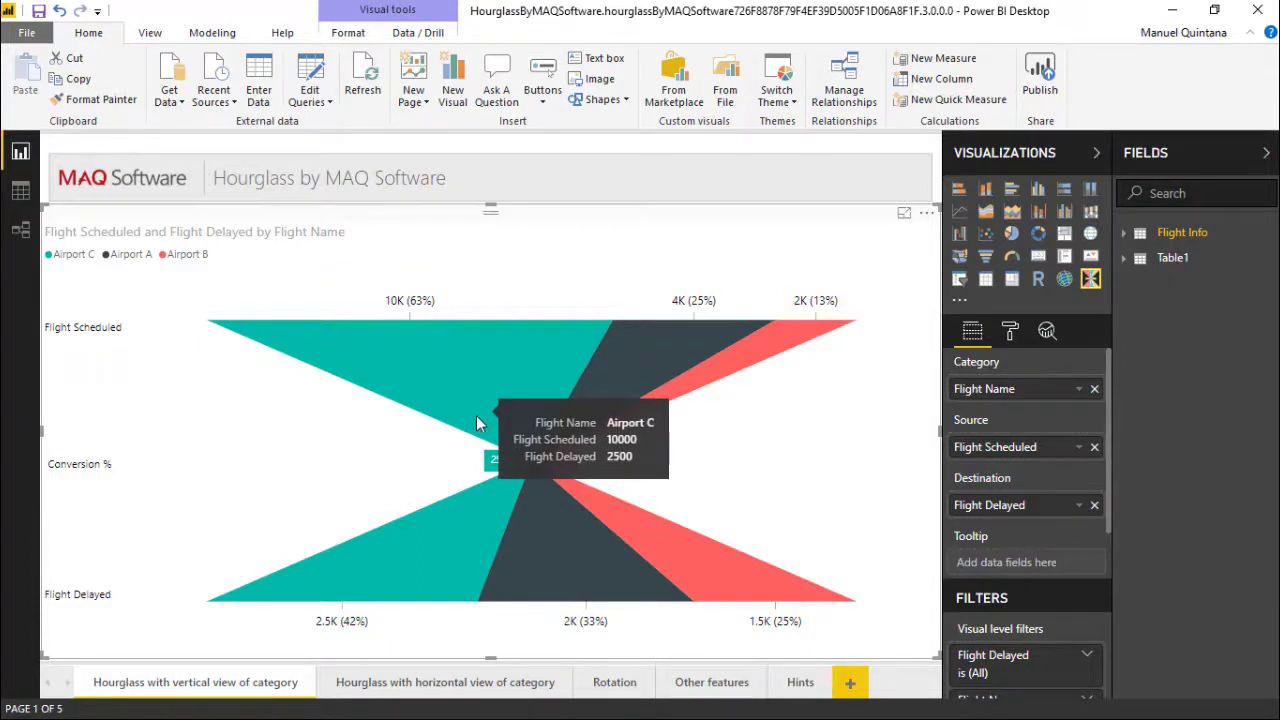
Review the hourglass's per-airport Color settings, then turn Gradient On and expand its options
click(1010, 333)
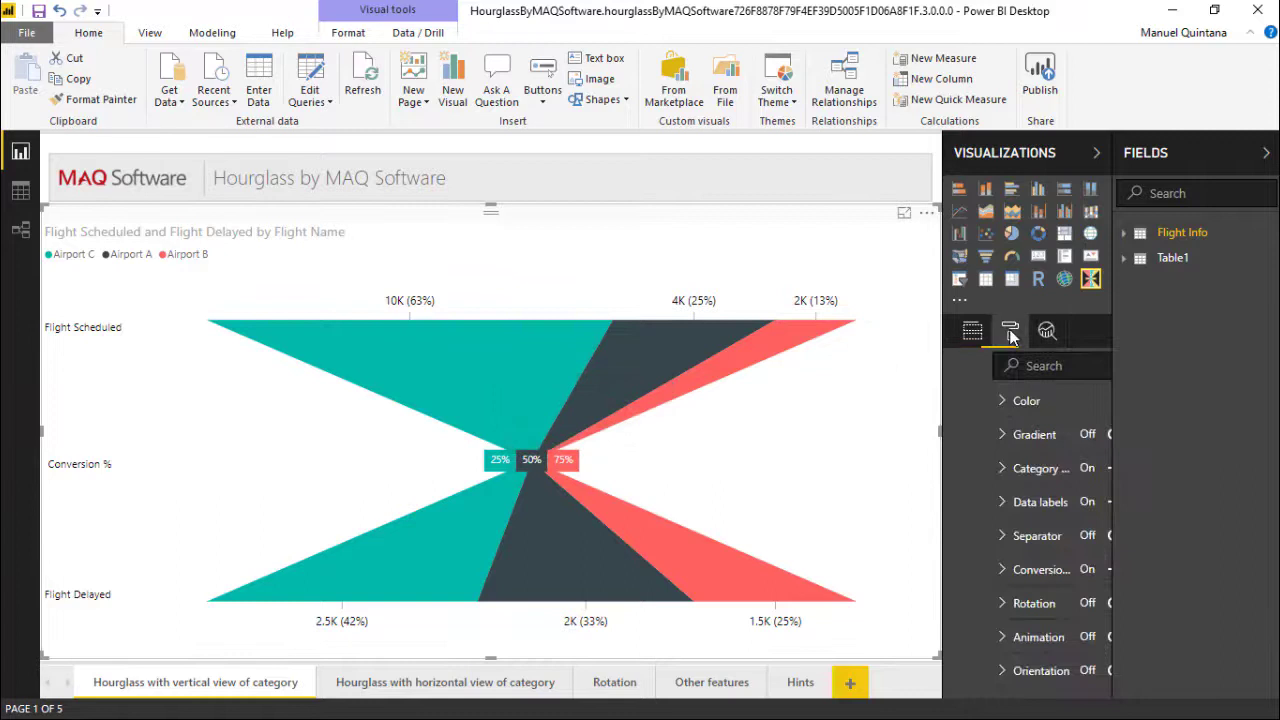
click(979, 402)
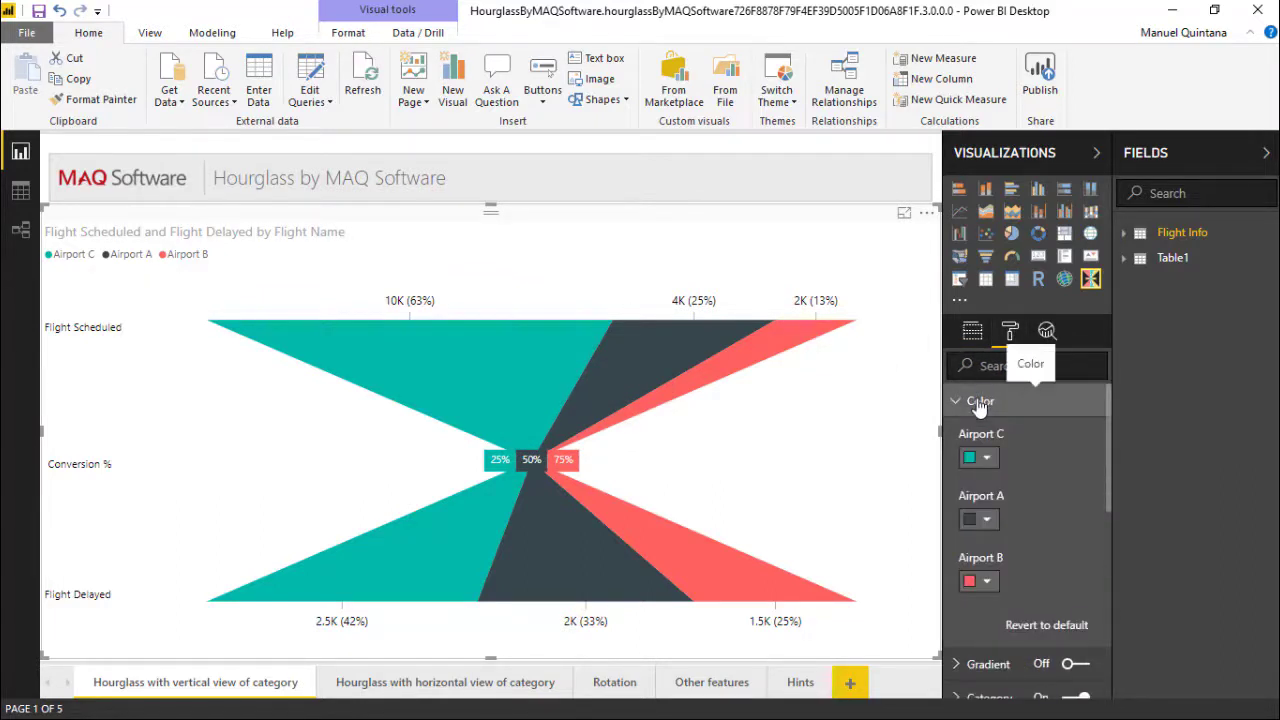
click(969, 338)
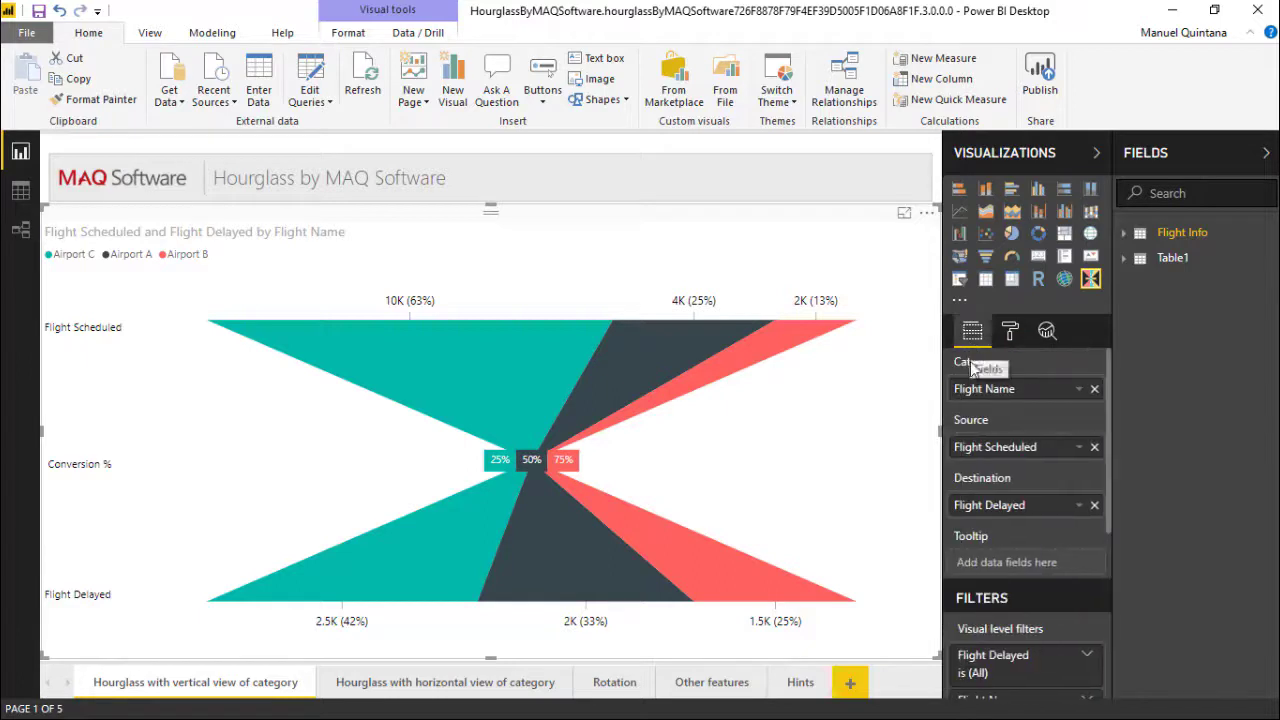
click(1009, 331)
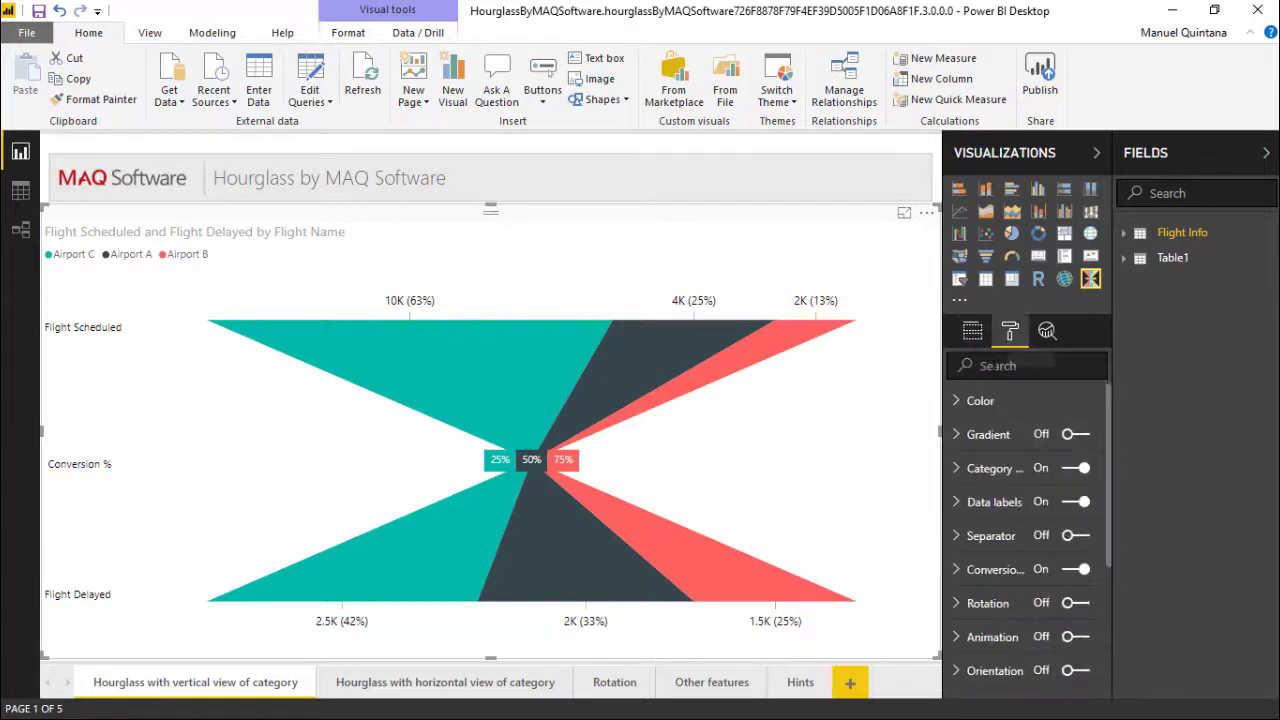
click(1086, 437)
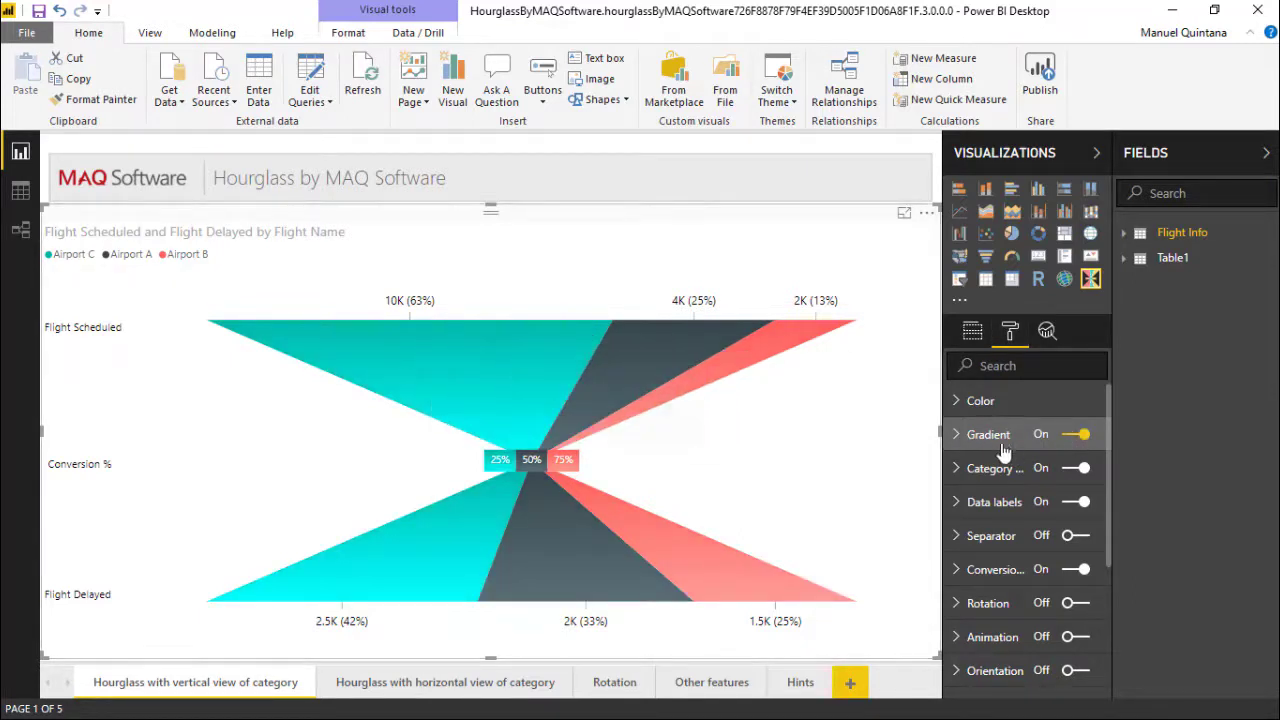
click(1002, 446)
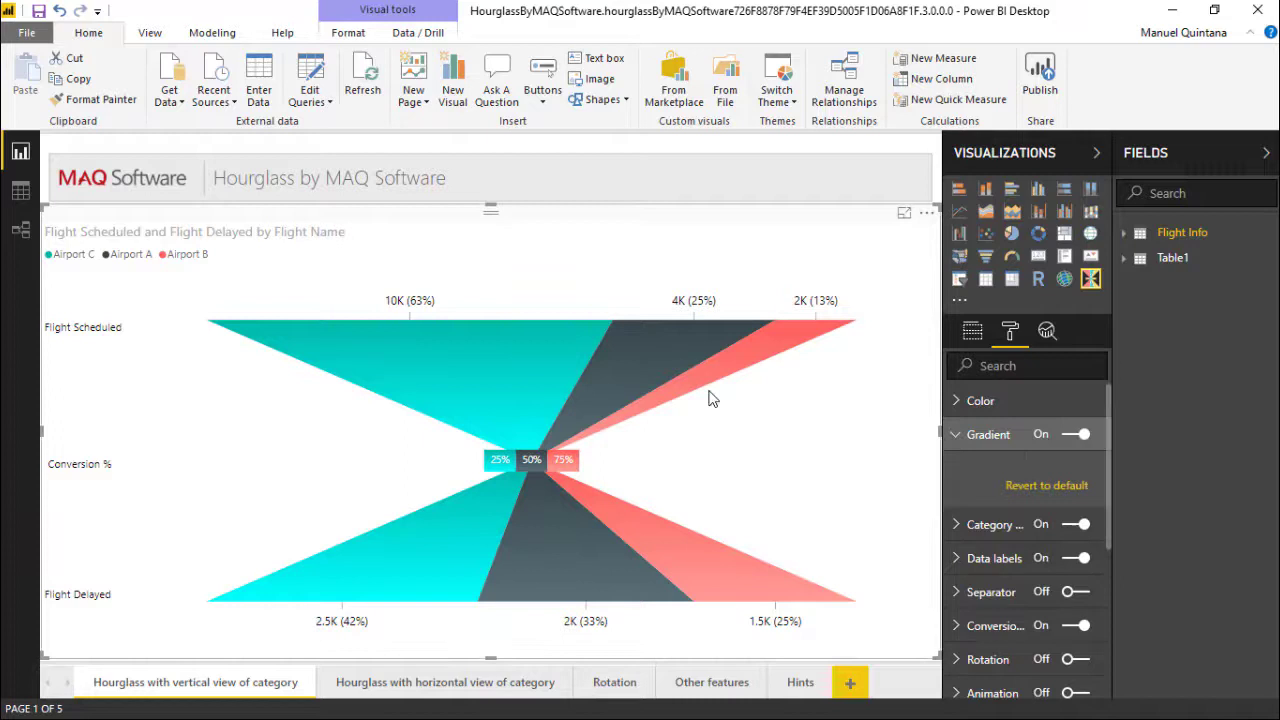
mouse_move(496, 359)
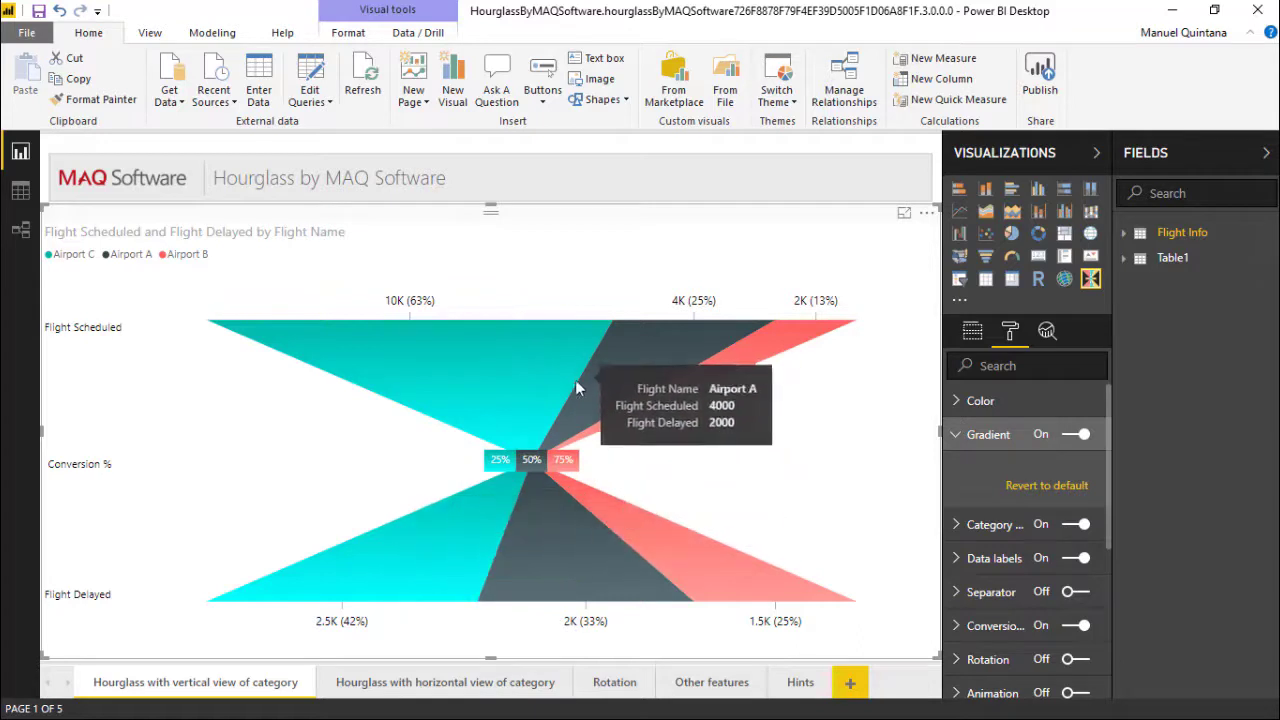
click(958, 441)
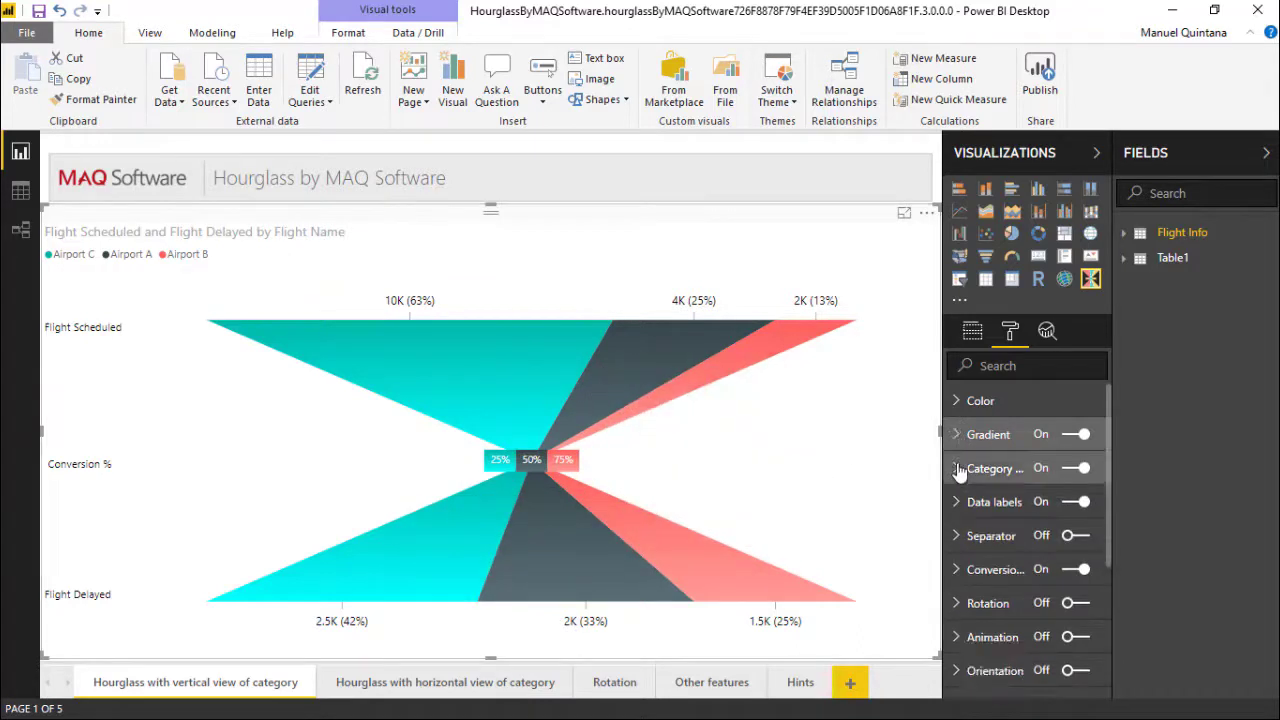
click(958, 462)
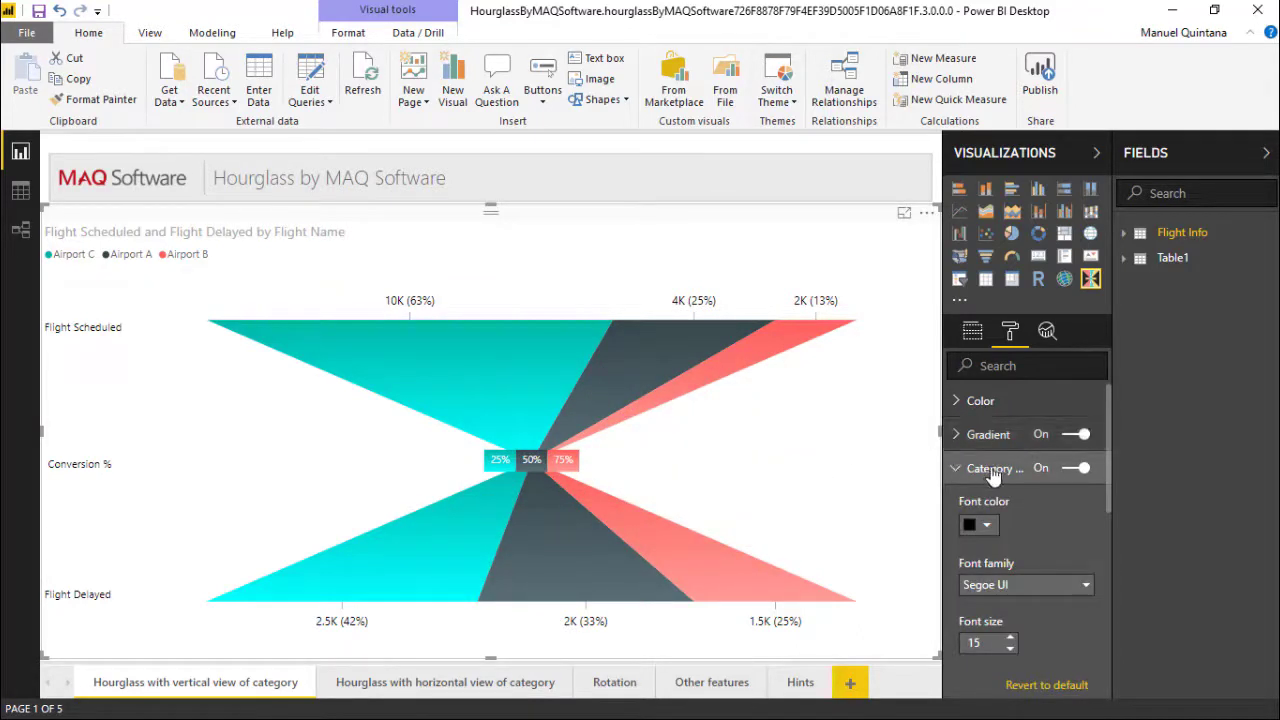
click(1080, 470)
click(1076, 469)
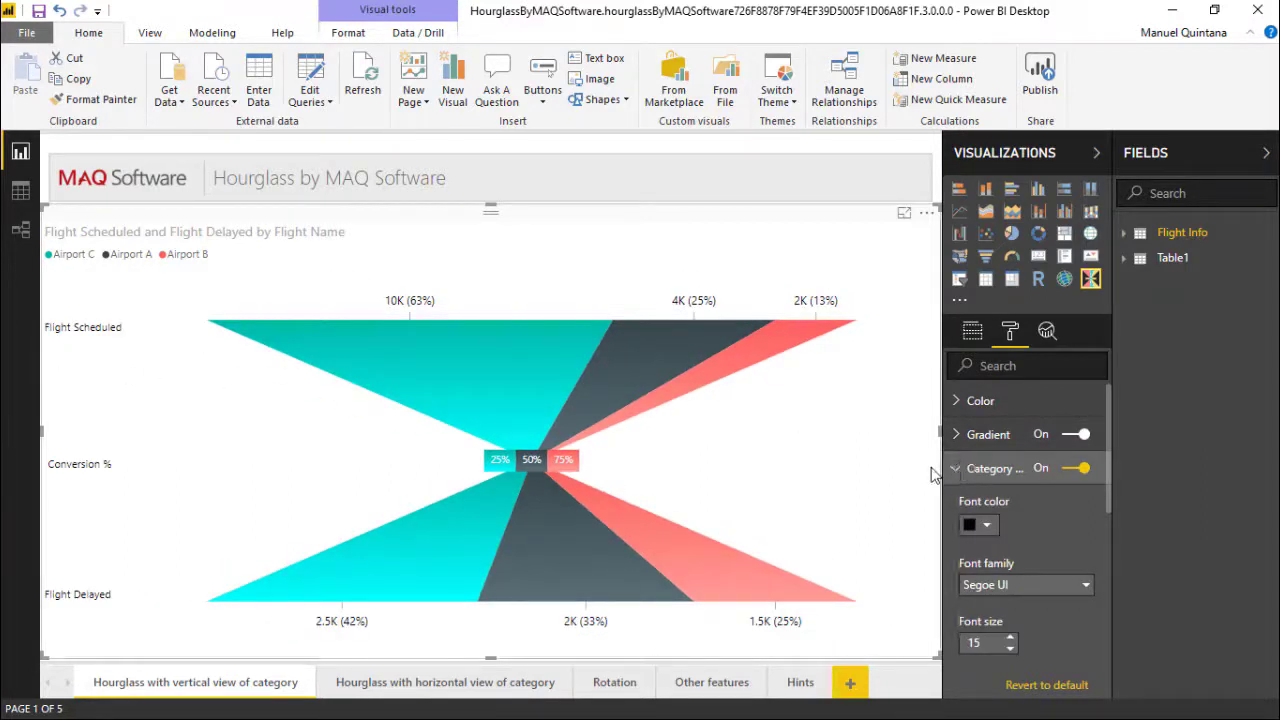
drag(942, 472, 935, 478)
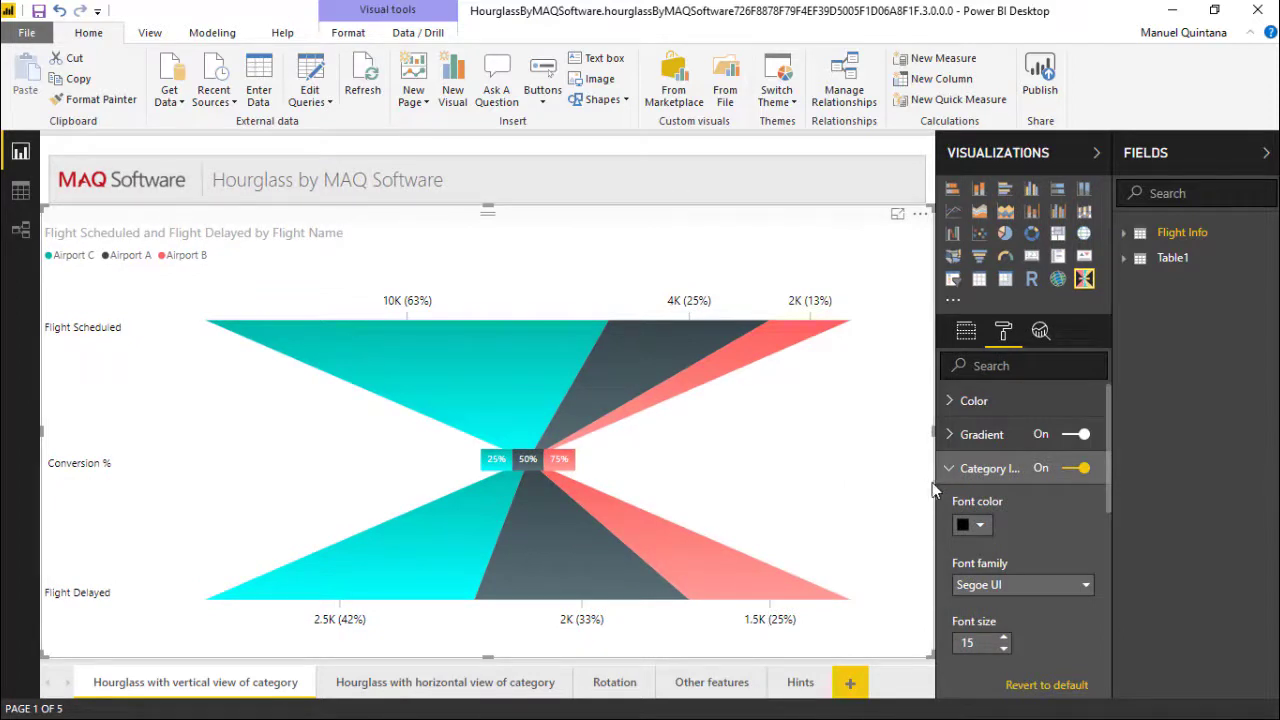
drag(935, 486, 919, 466)
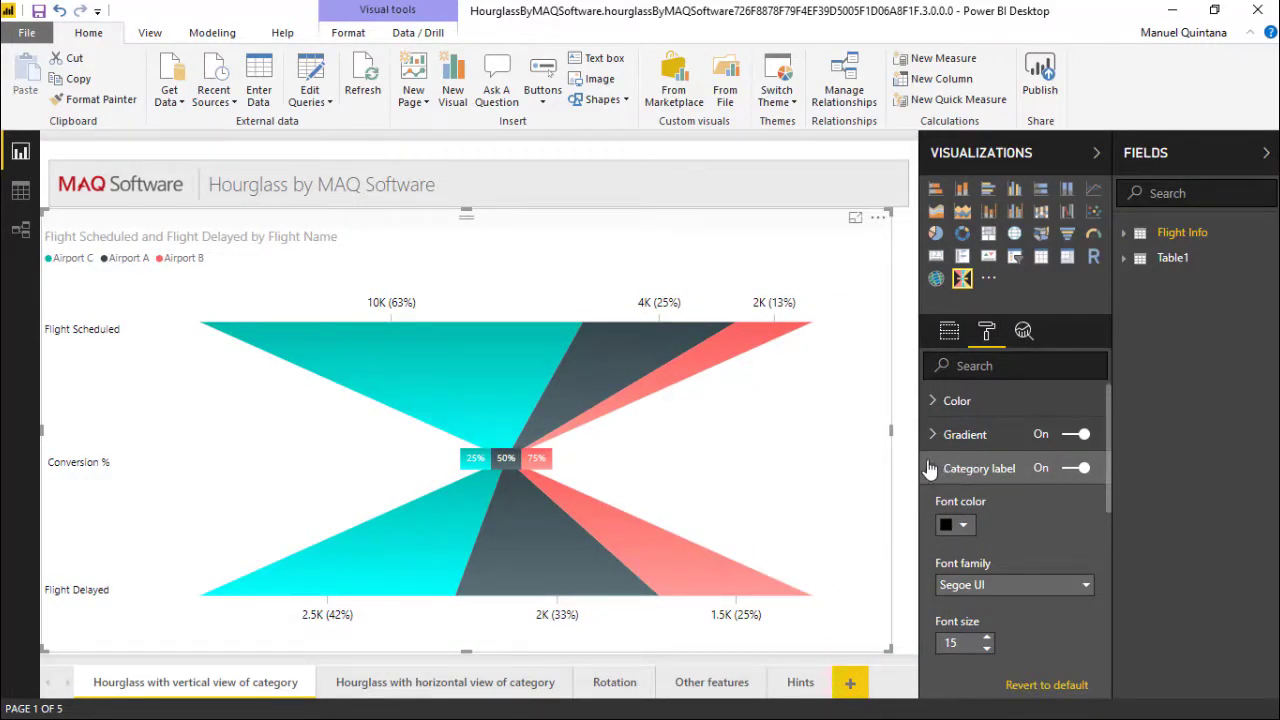
click(931, 468)
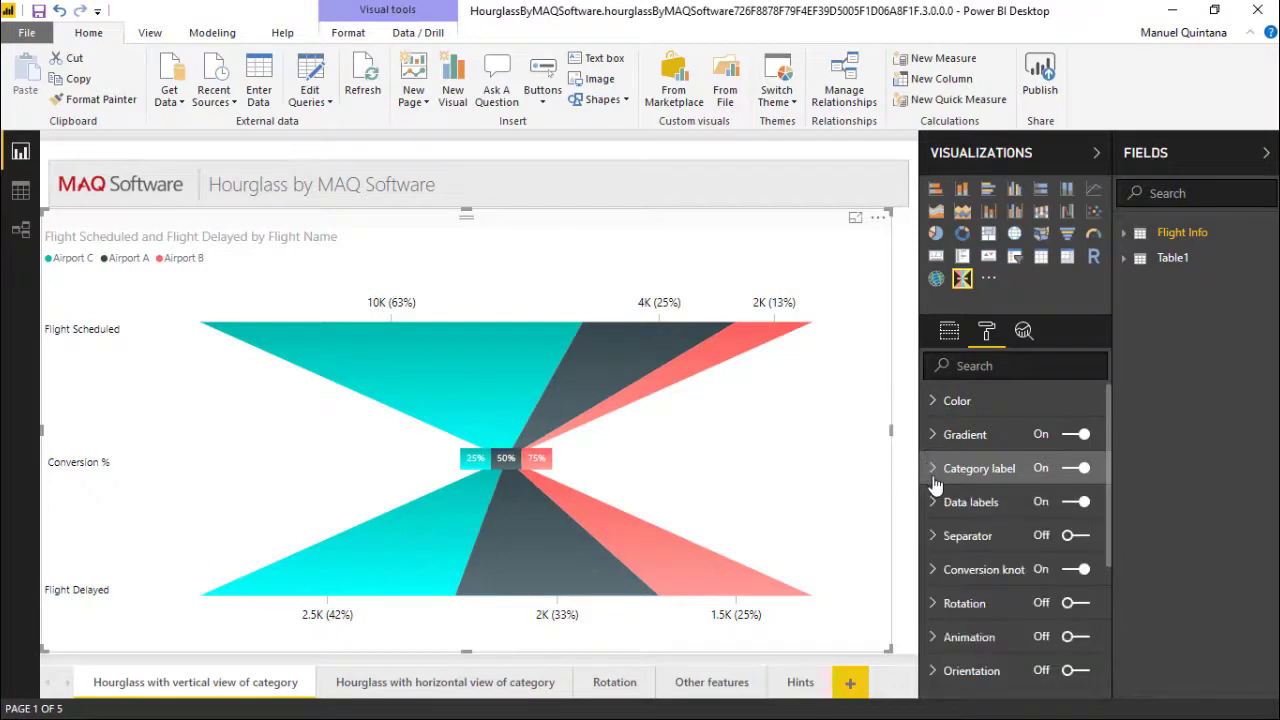
click(1068, 502)
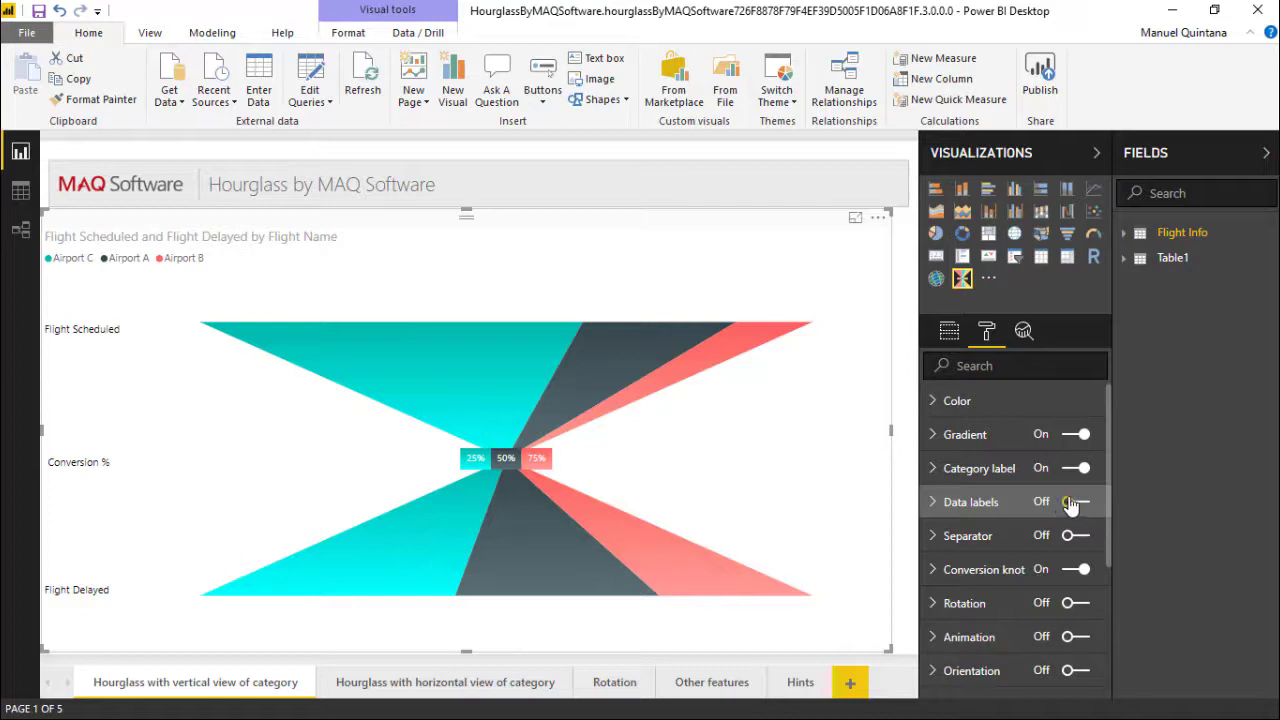
click(1070, 503)
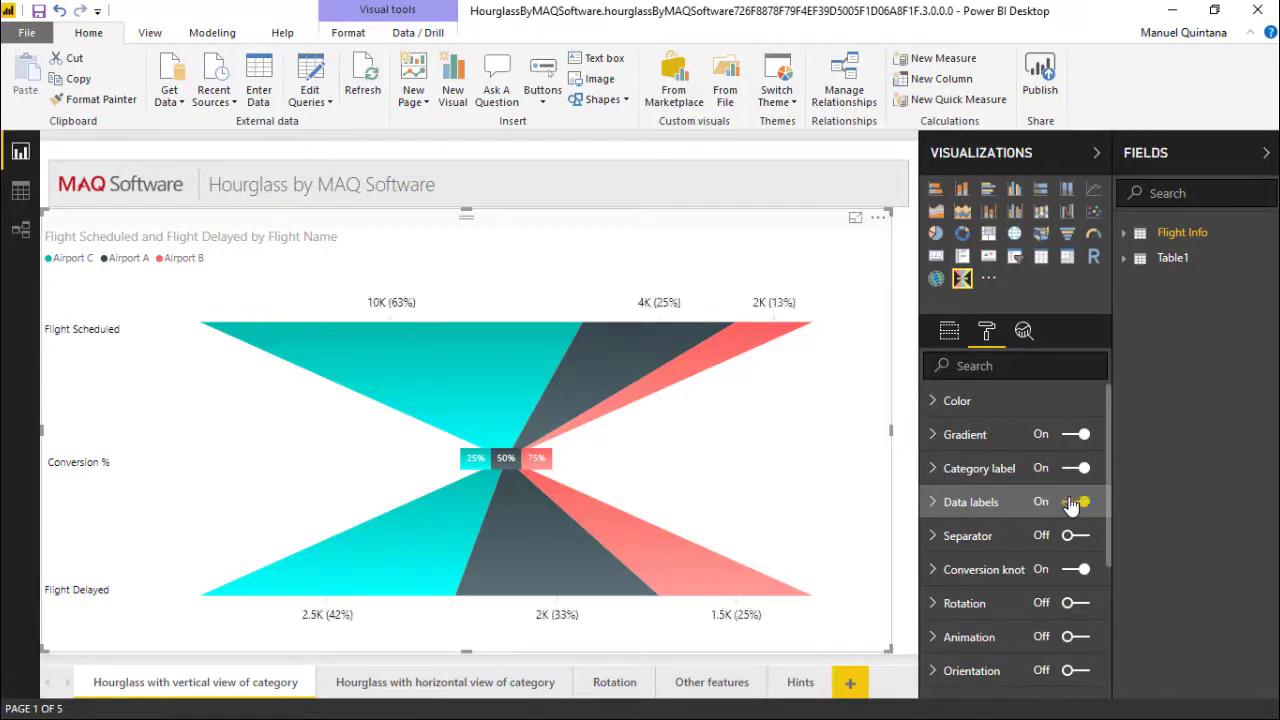
click(931, 503)
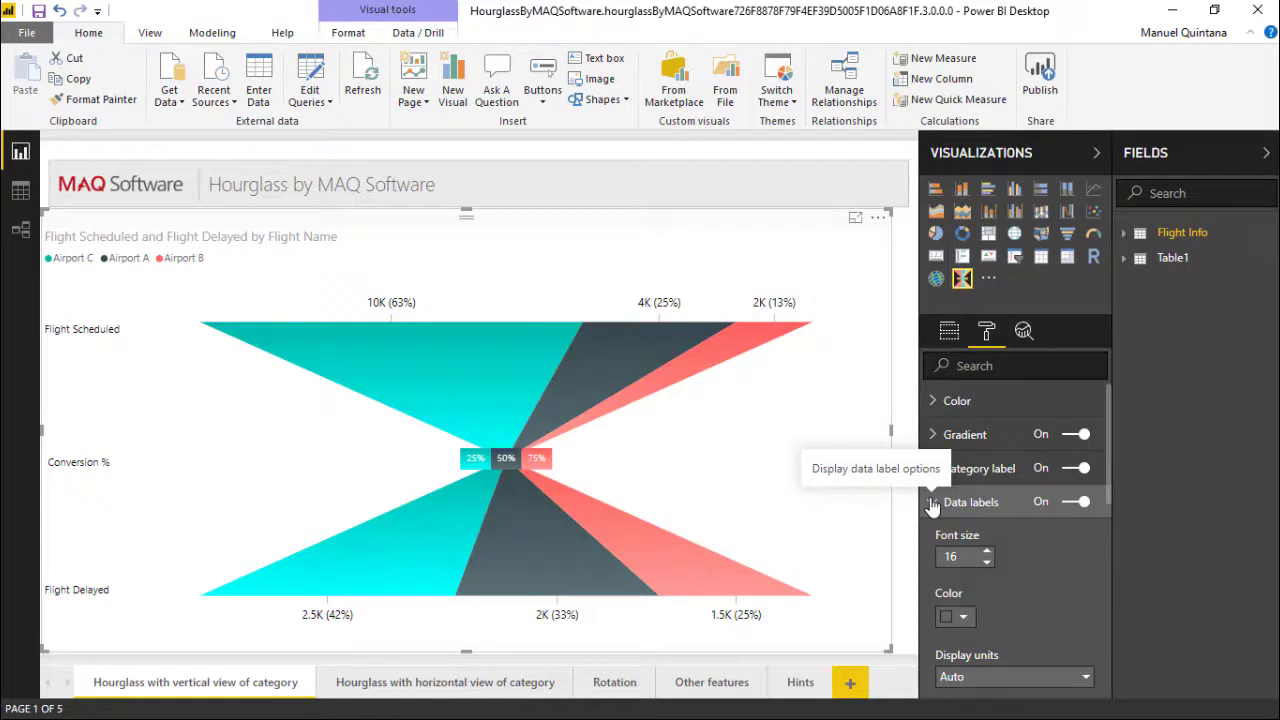
scroll(995, 527, down, 2)
scroll(995, 527, up, 2)
click(931, 503)
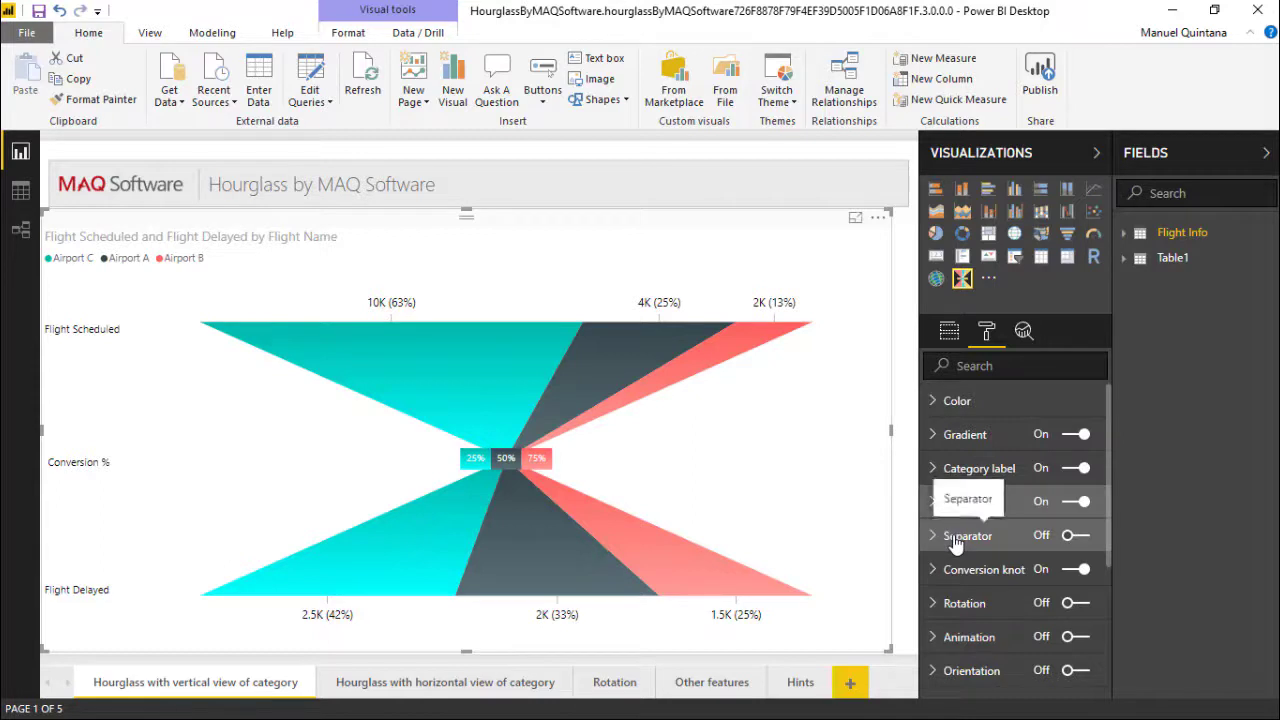
Turn on Separator lines between the airport segments and set their line type to Solid
click(1076, 535)
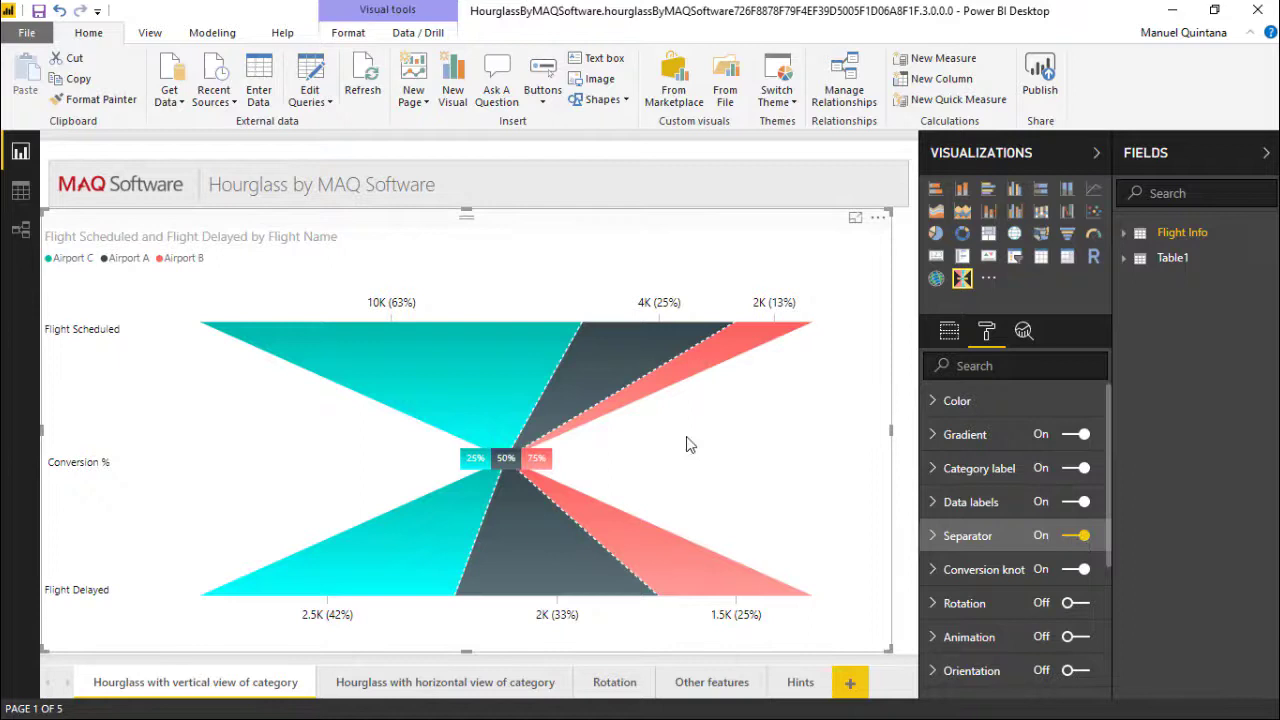
click(933, 540)
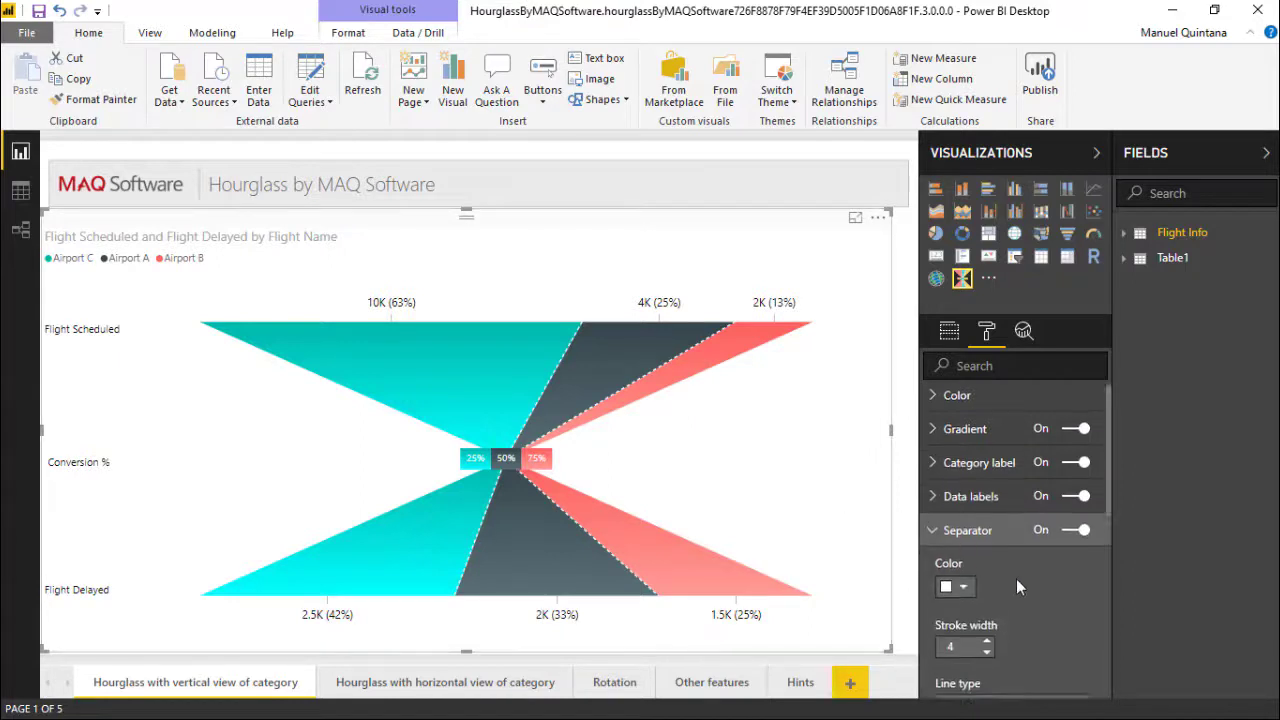
scroll(1016, 578, down, 2)
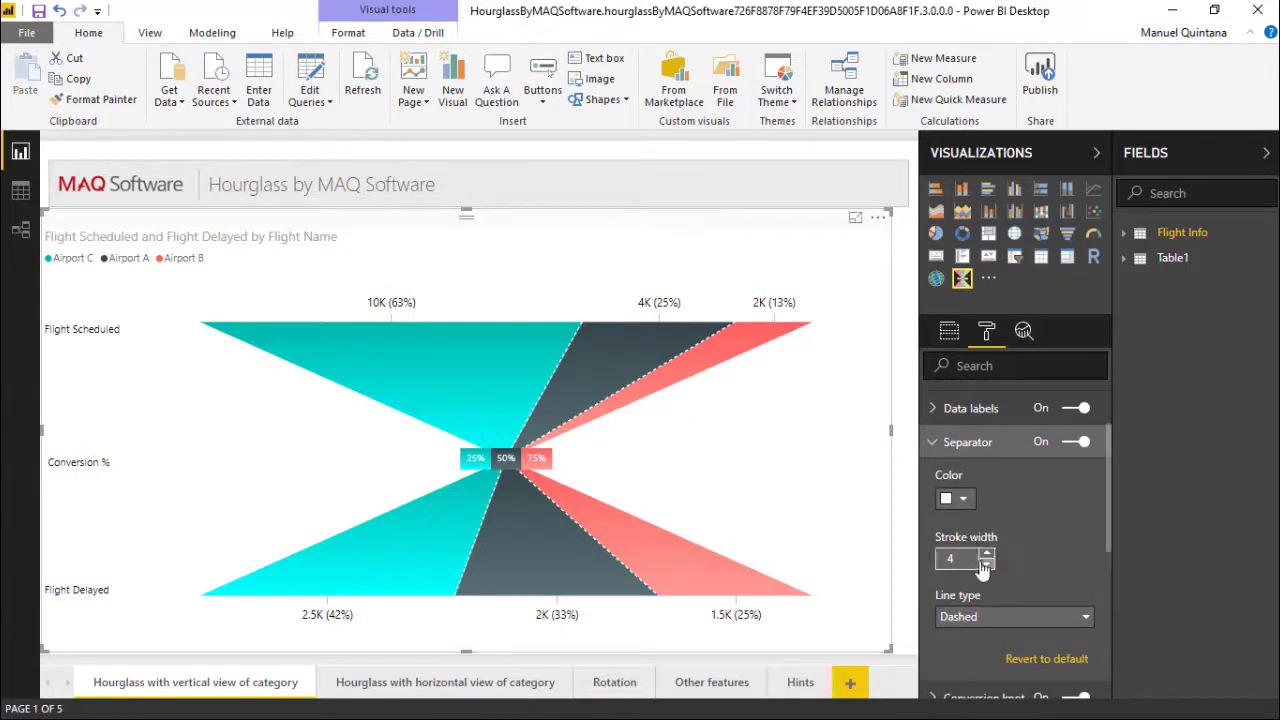
click(975, 620)
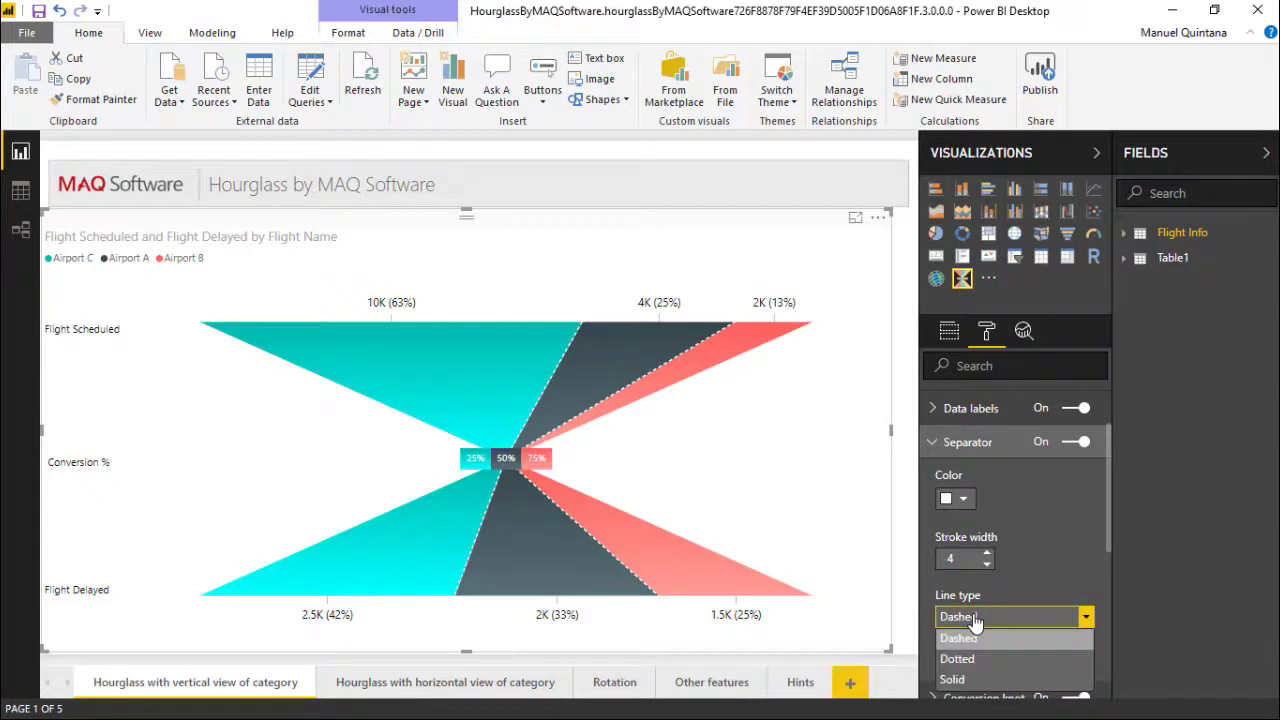
click(966, 680)
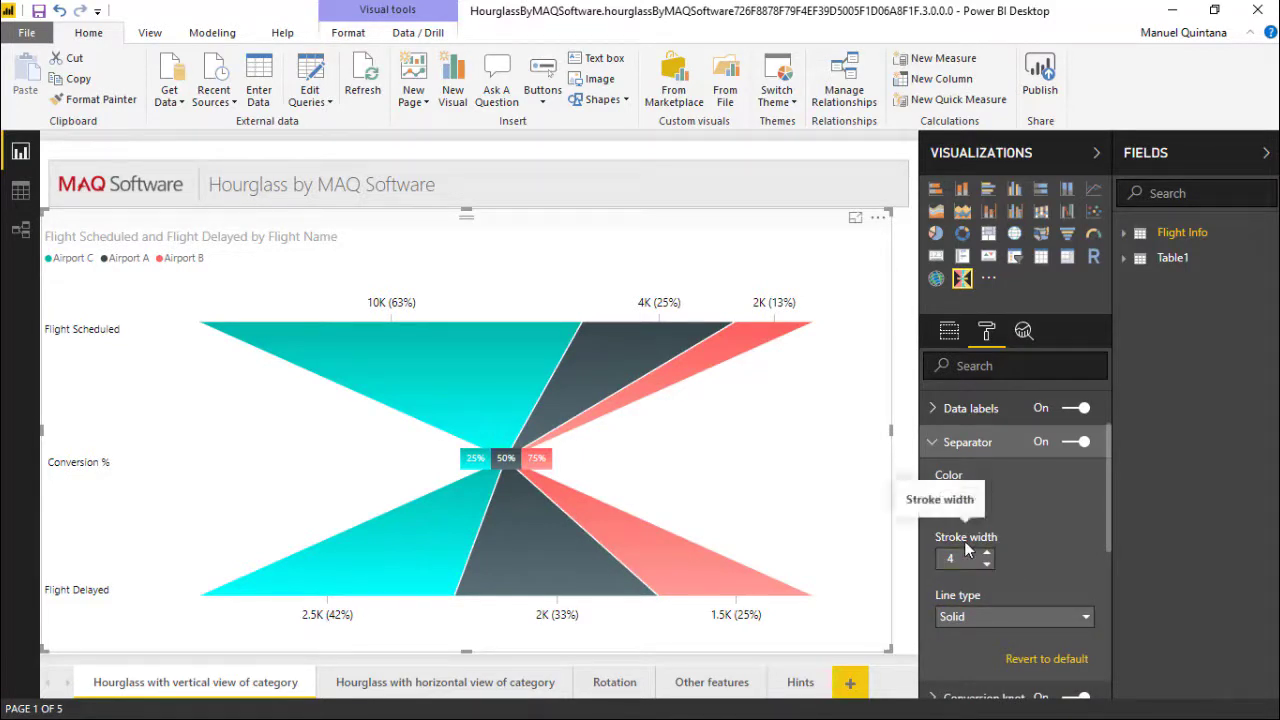
Set the conversion knot's Conversion value to Difference so it shows 7500, 2000 and 500
click(942, 441)
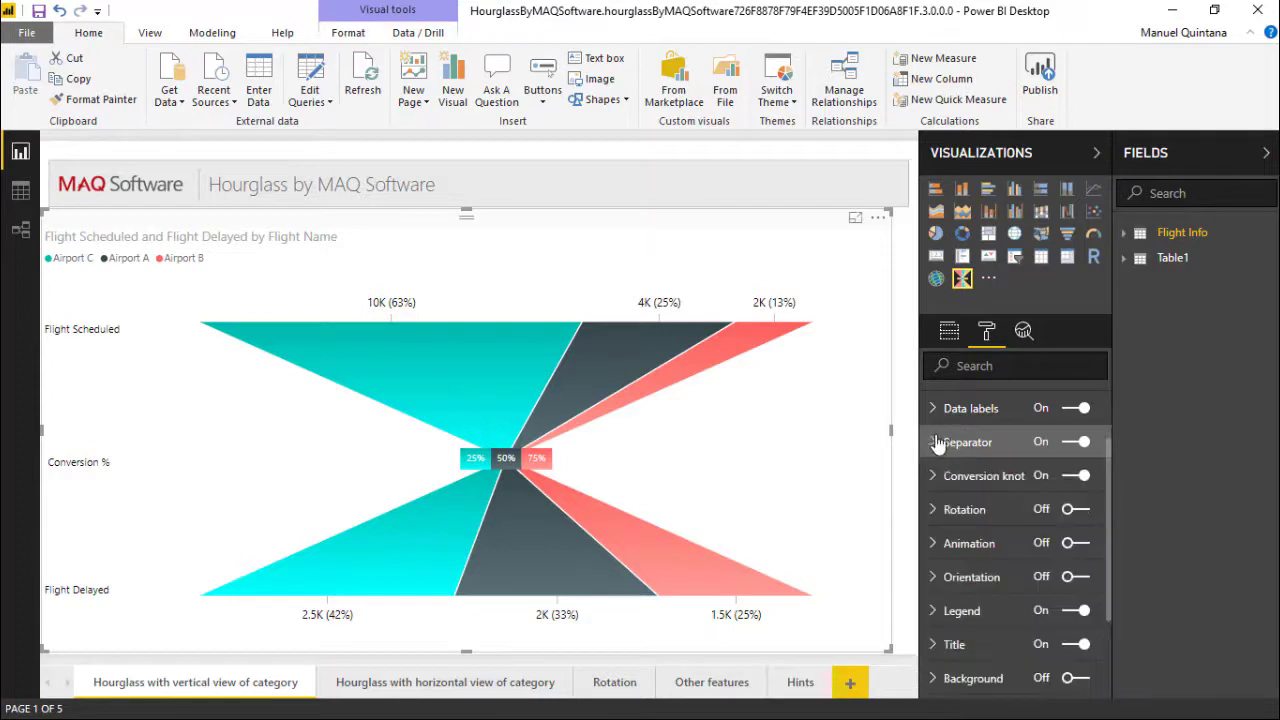
click(936, 476)
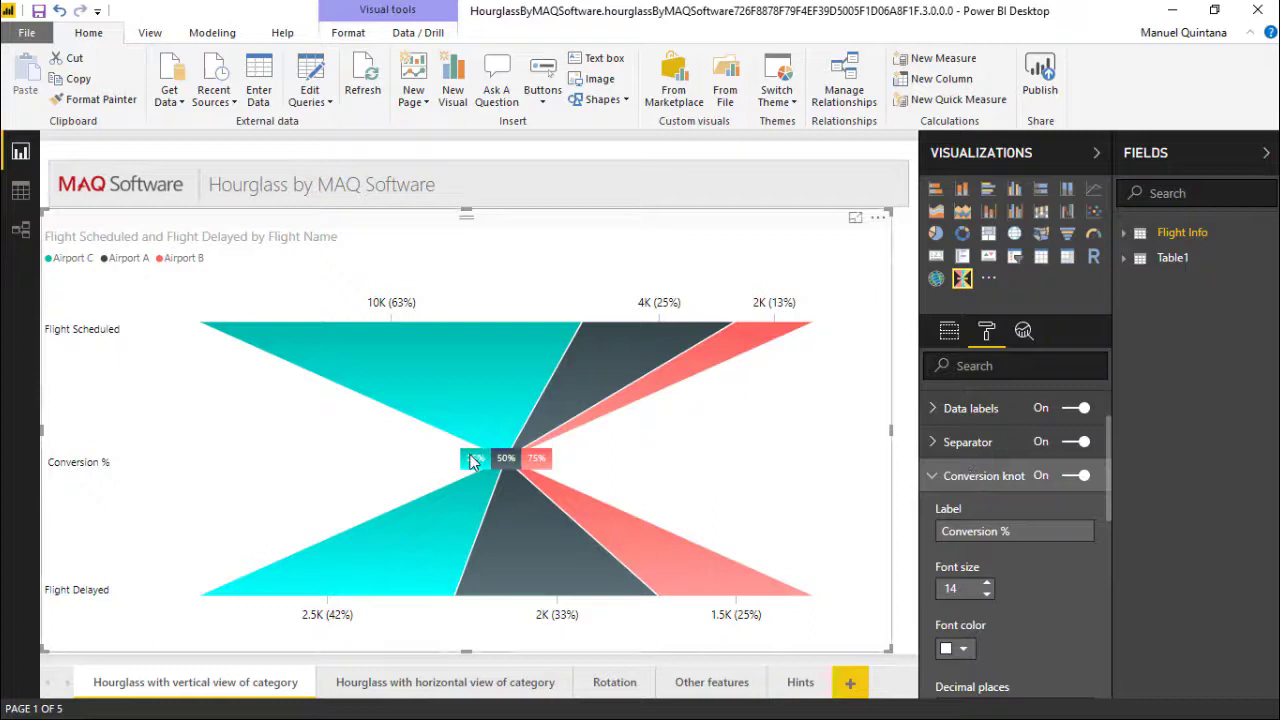
mouse_move(474, 462)
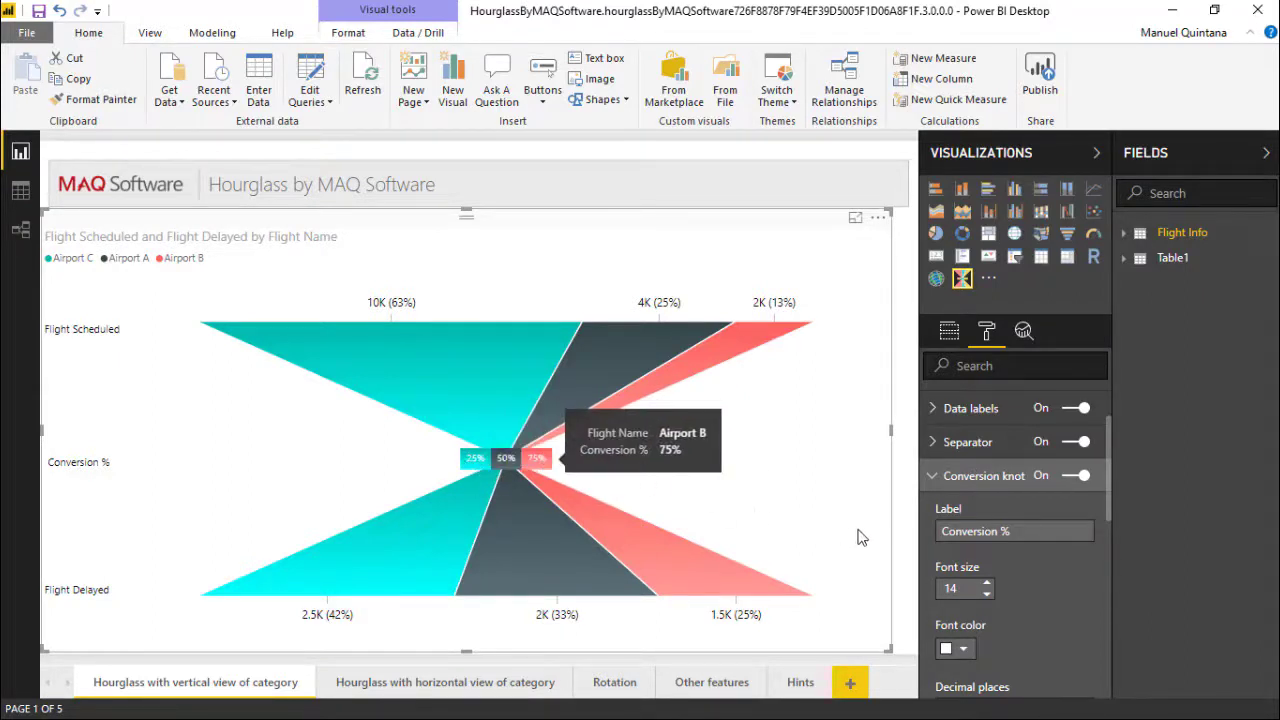
click(1055, 530)
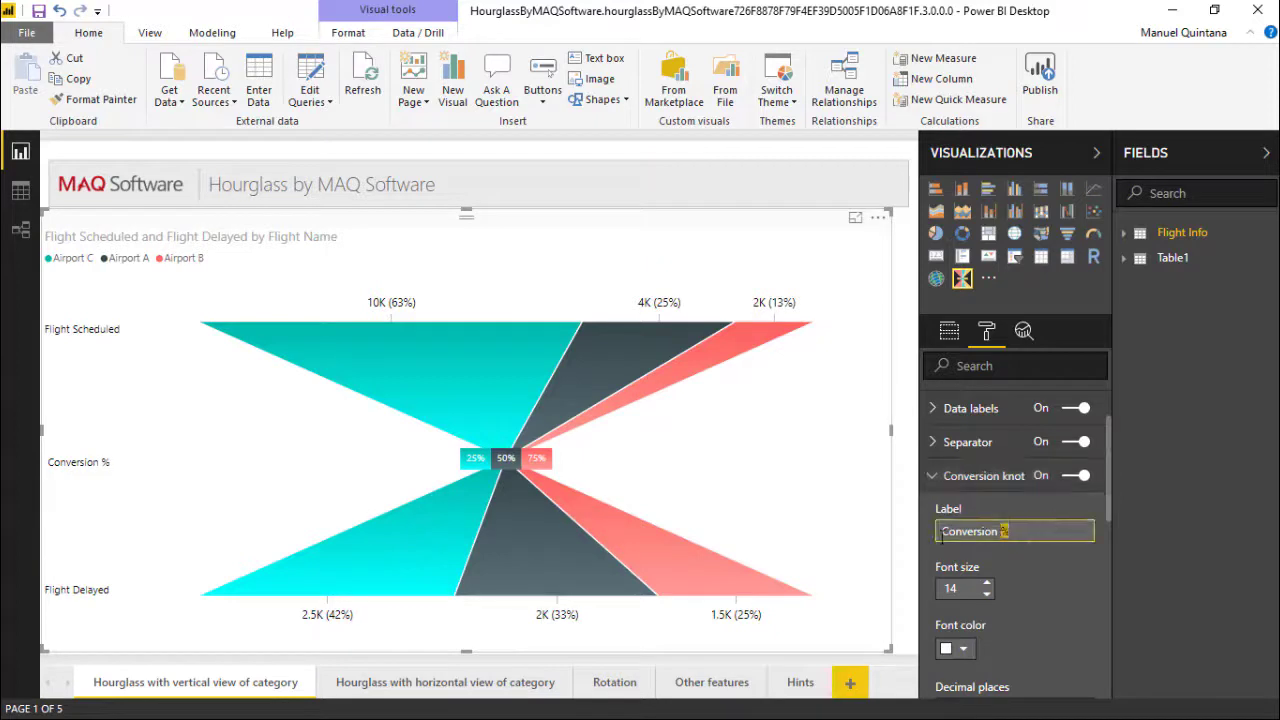
key(ctrl+a)
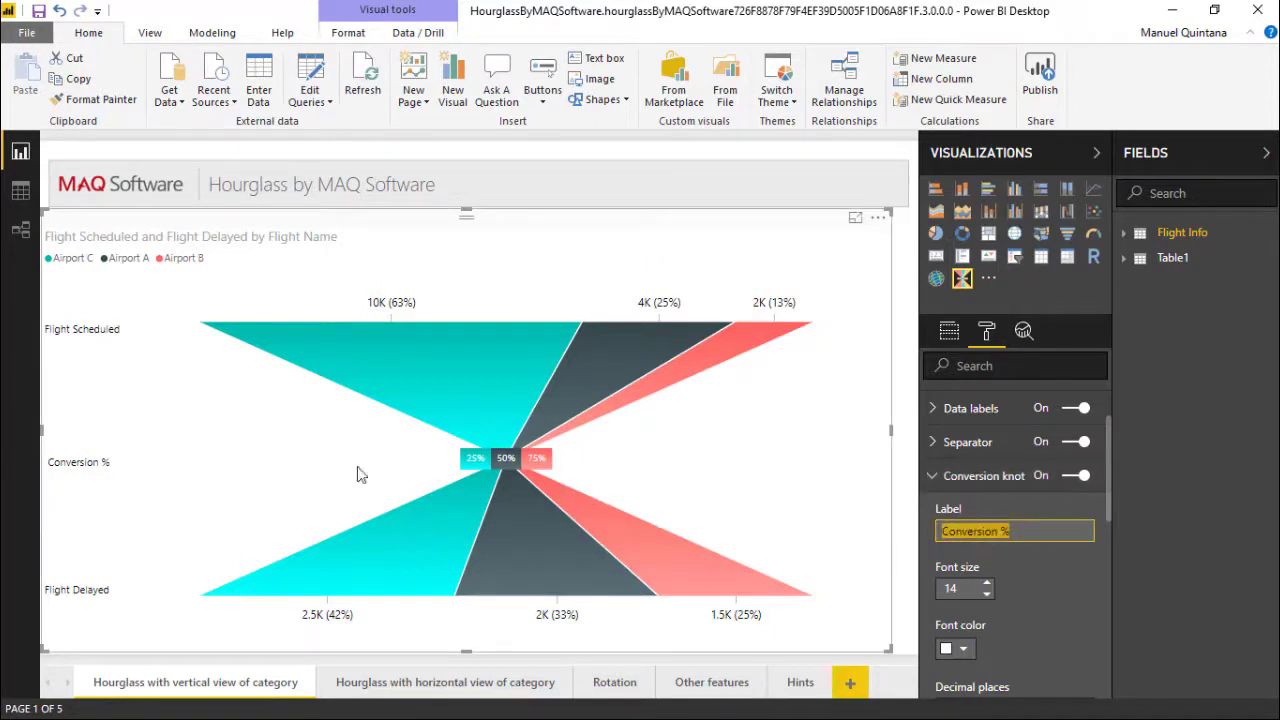
scroll(1032, 546, down, 2)
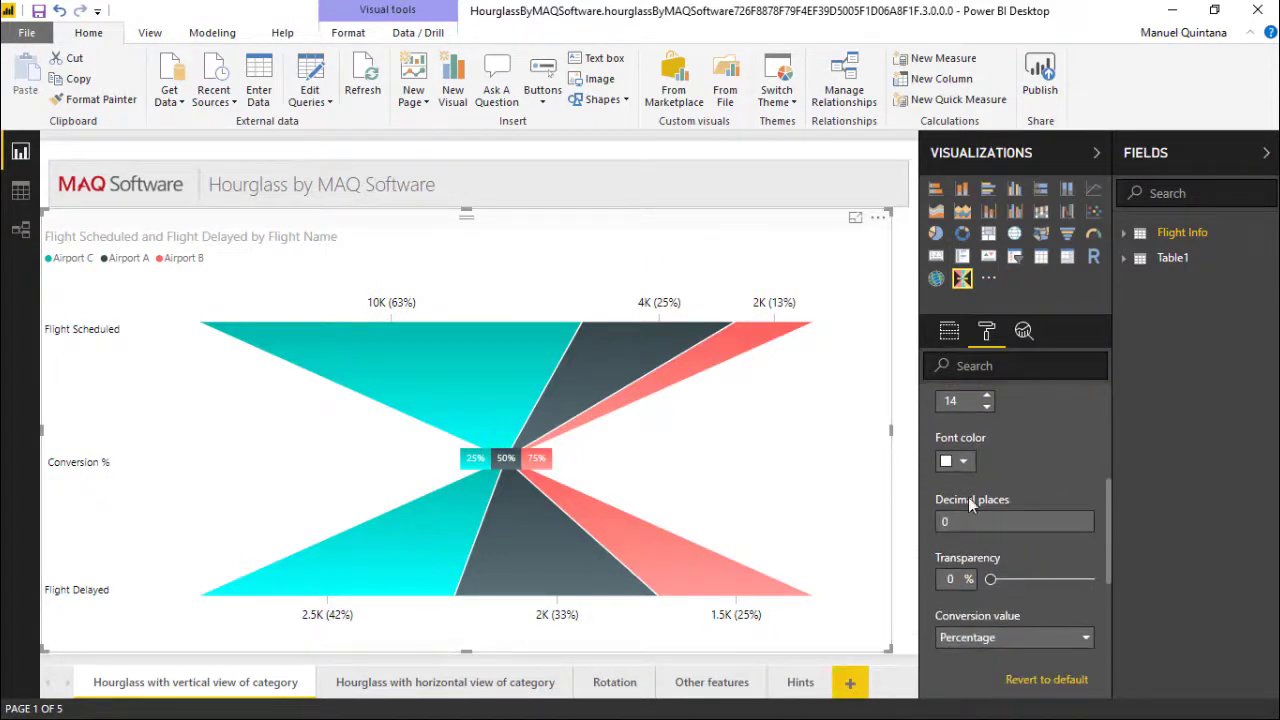
click(1013, 638)
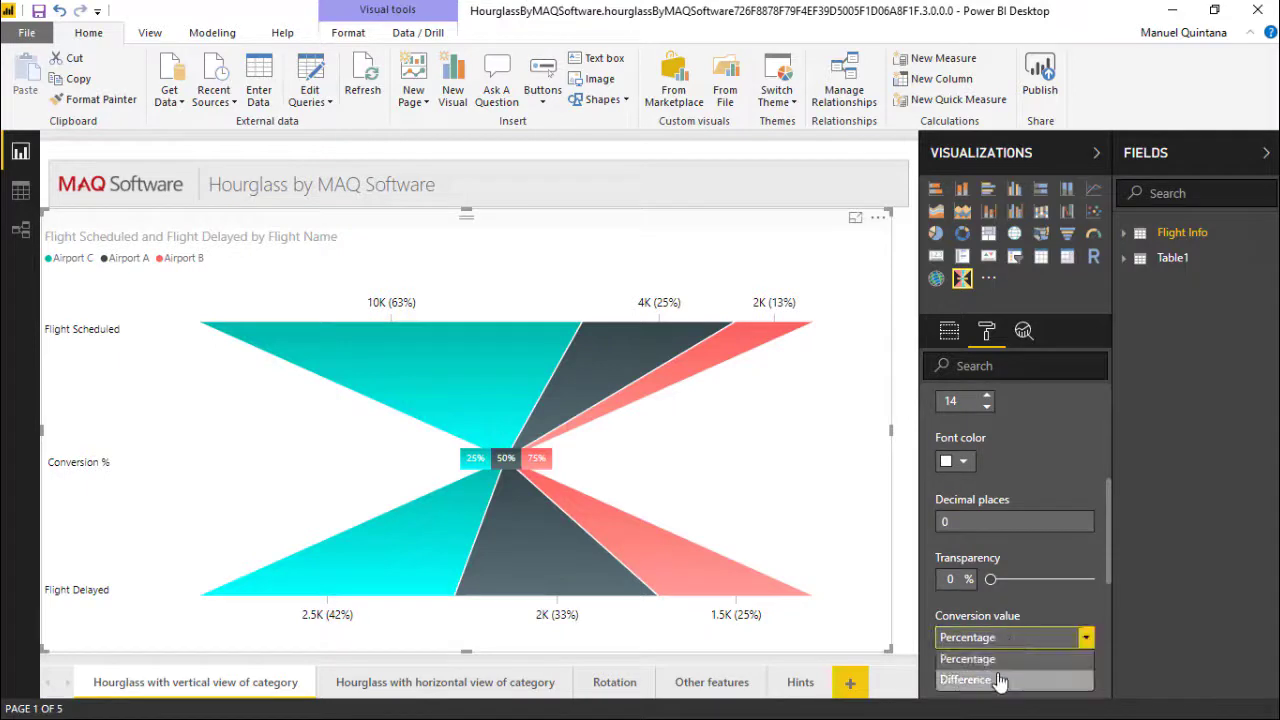
click(990, 677)
mouse_move(431, 347)
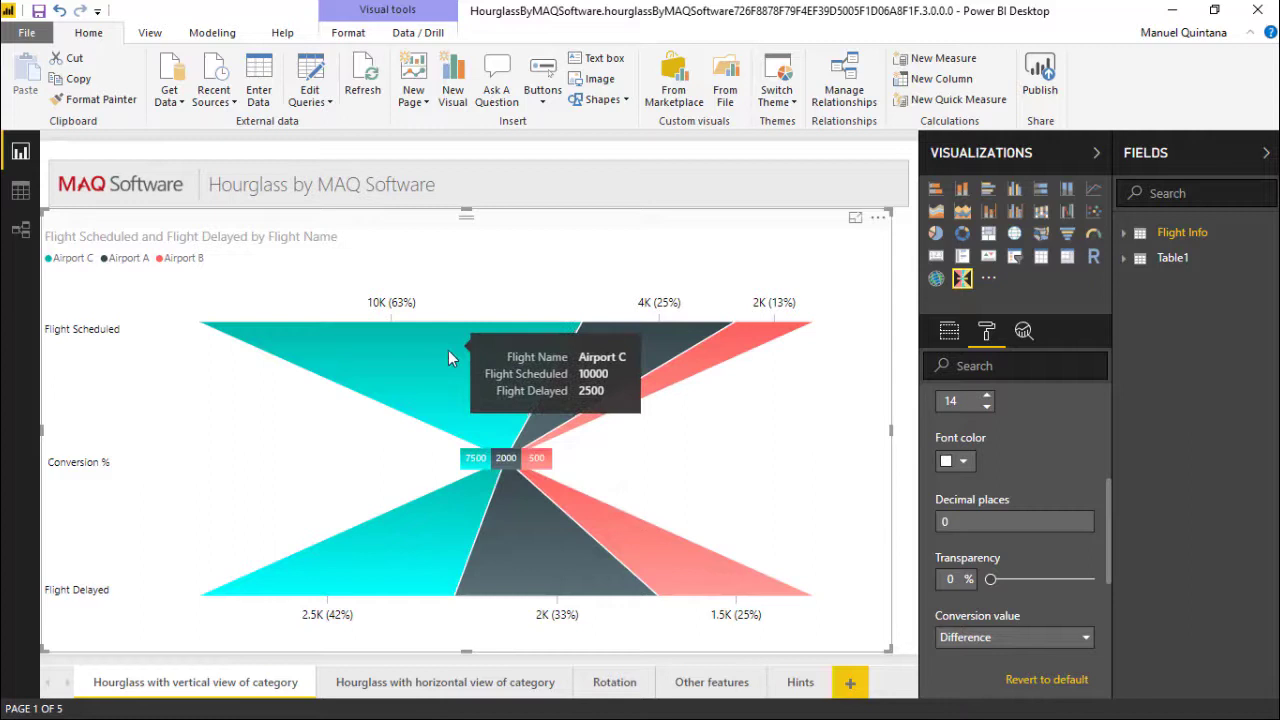
mouse_move(479, 470)
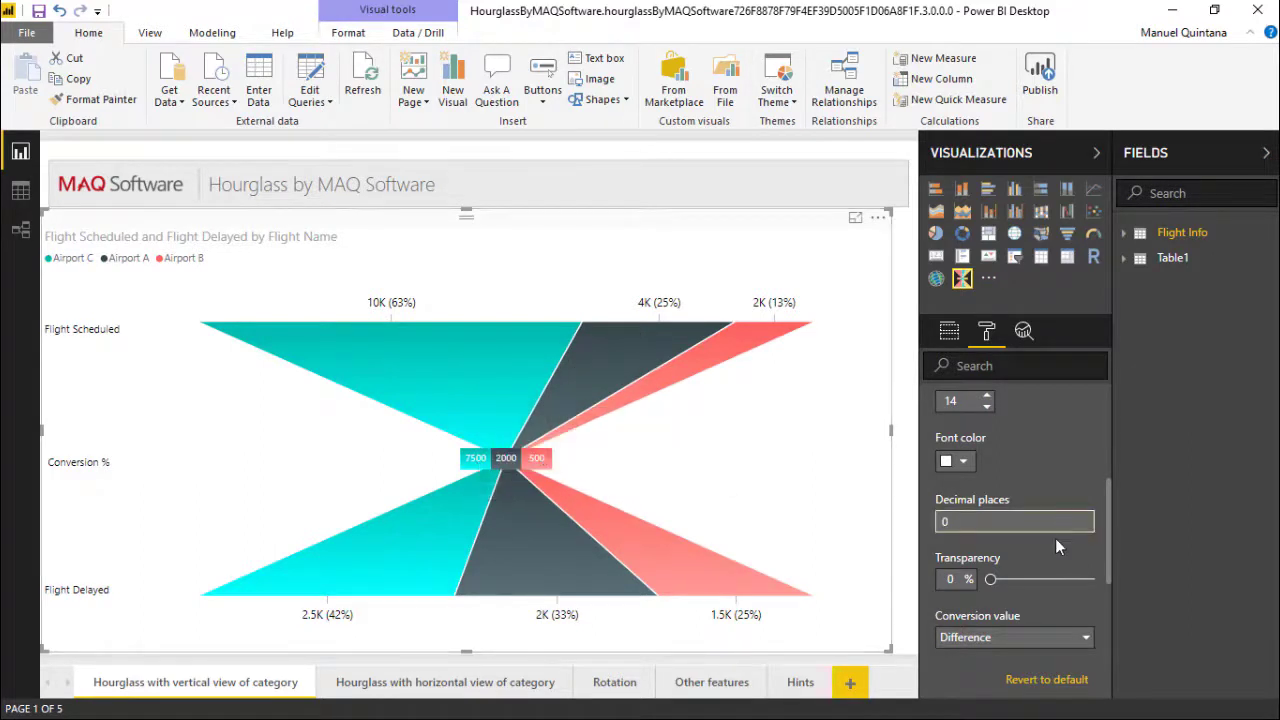
scroll(1021, 538, up, 4)
click(955, 478)
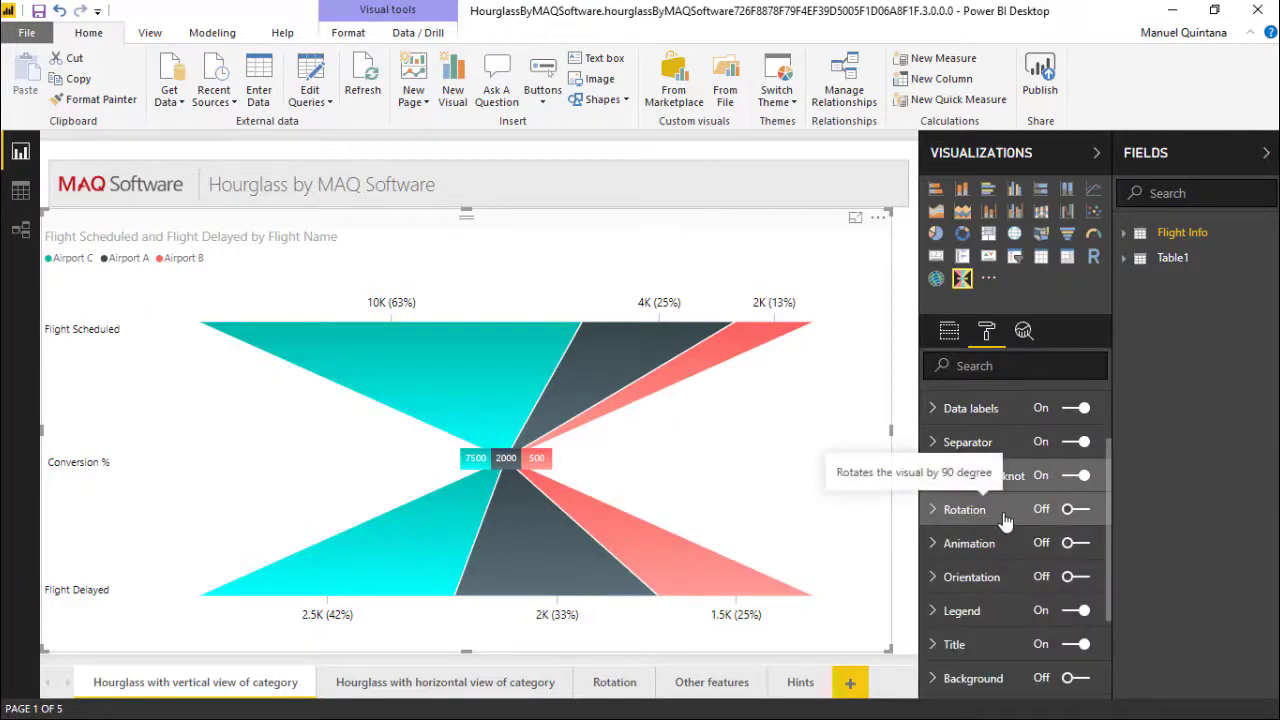
click(1080, 512)
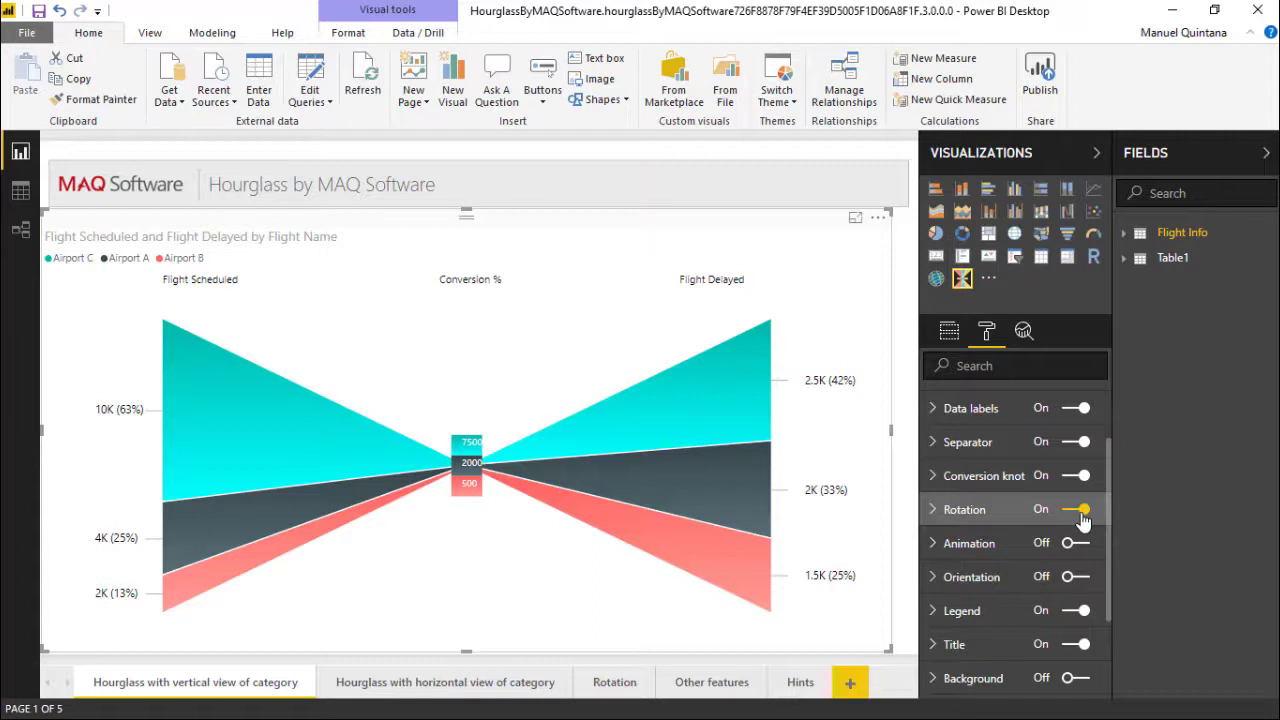
click(1080, 511)
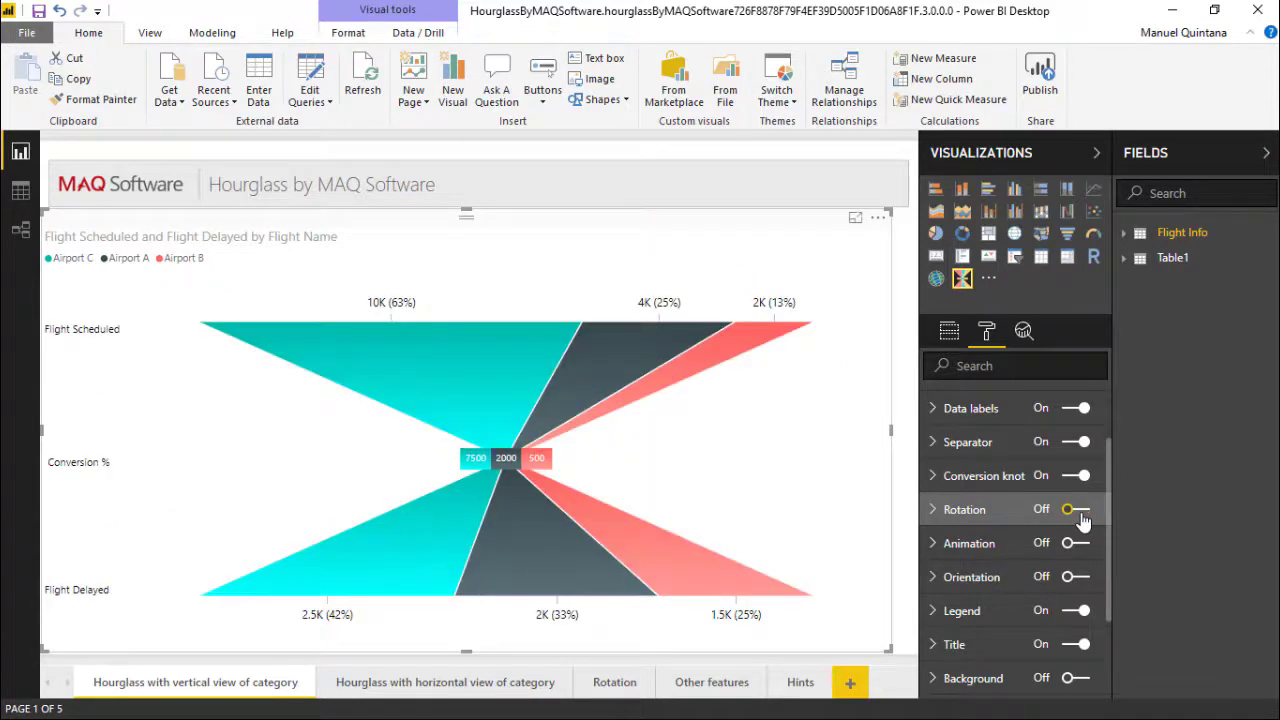
click(1080, 511)
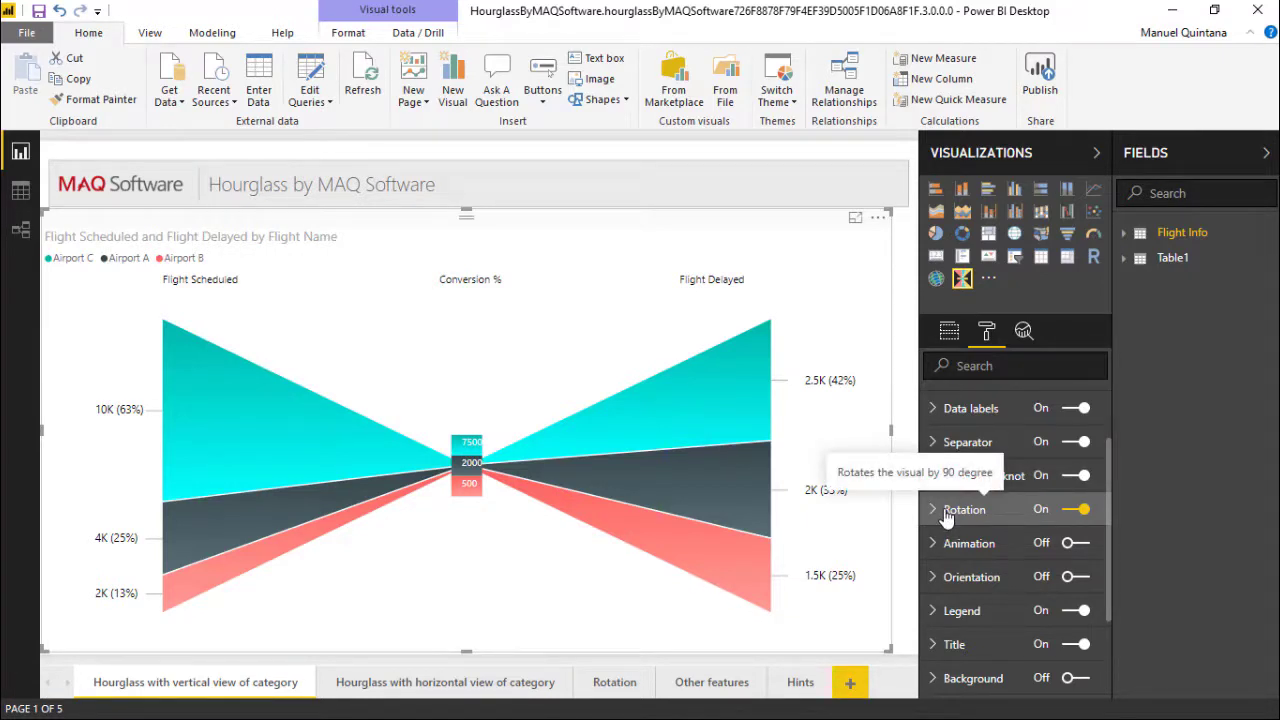
click(1066, 510)
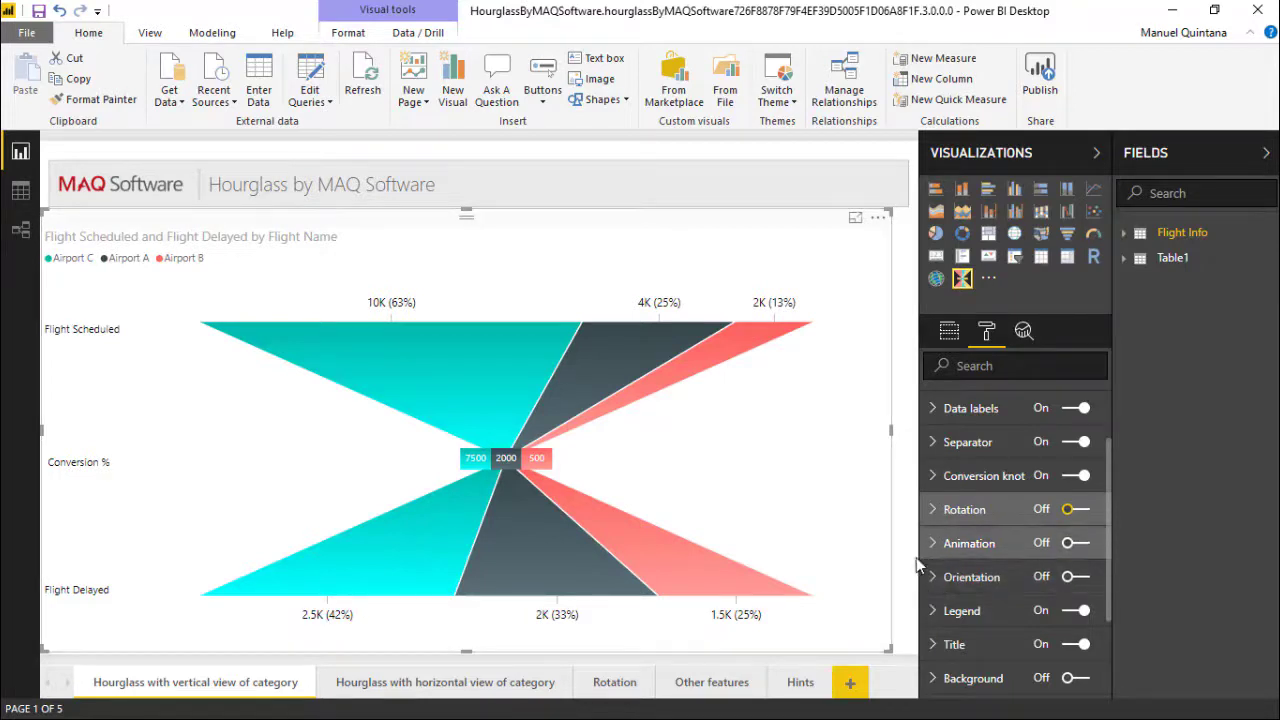
click(1076, 577)
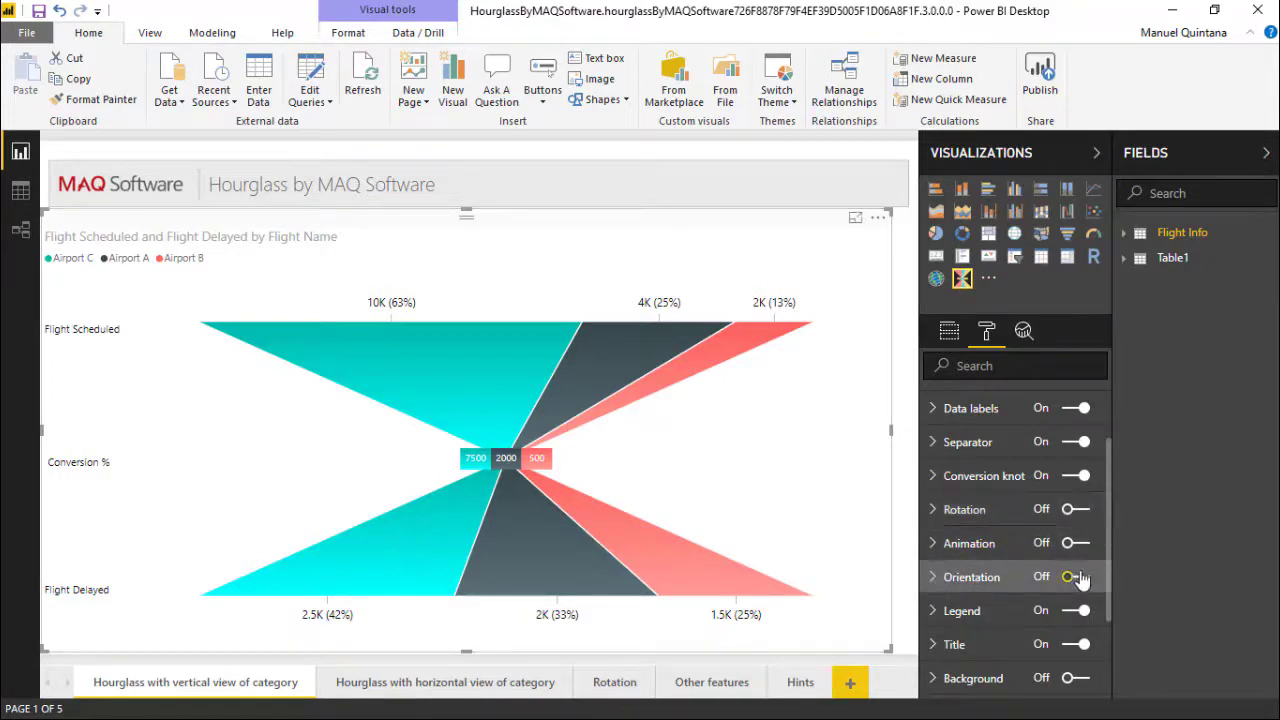
click(1078, 577)
click(1077, 577)
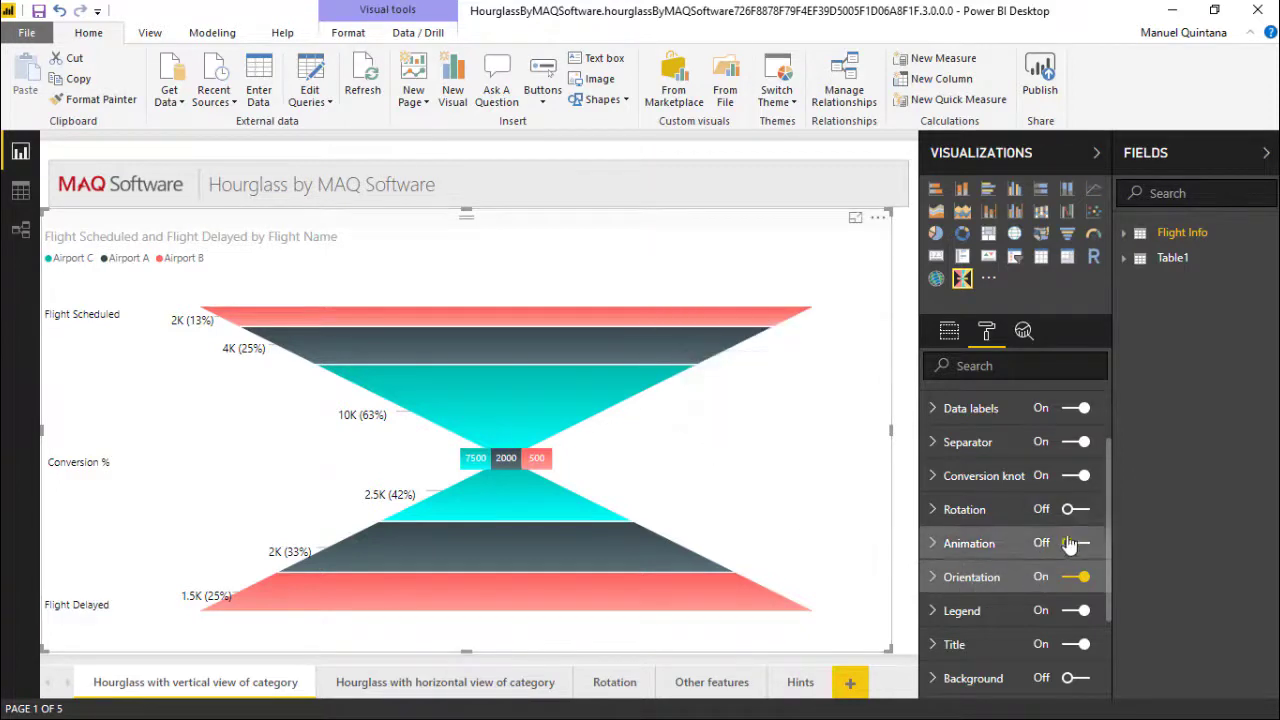
click(1080, 509)
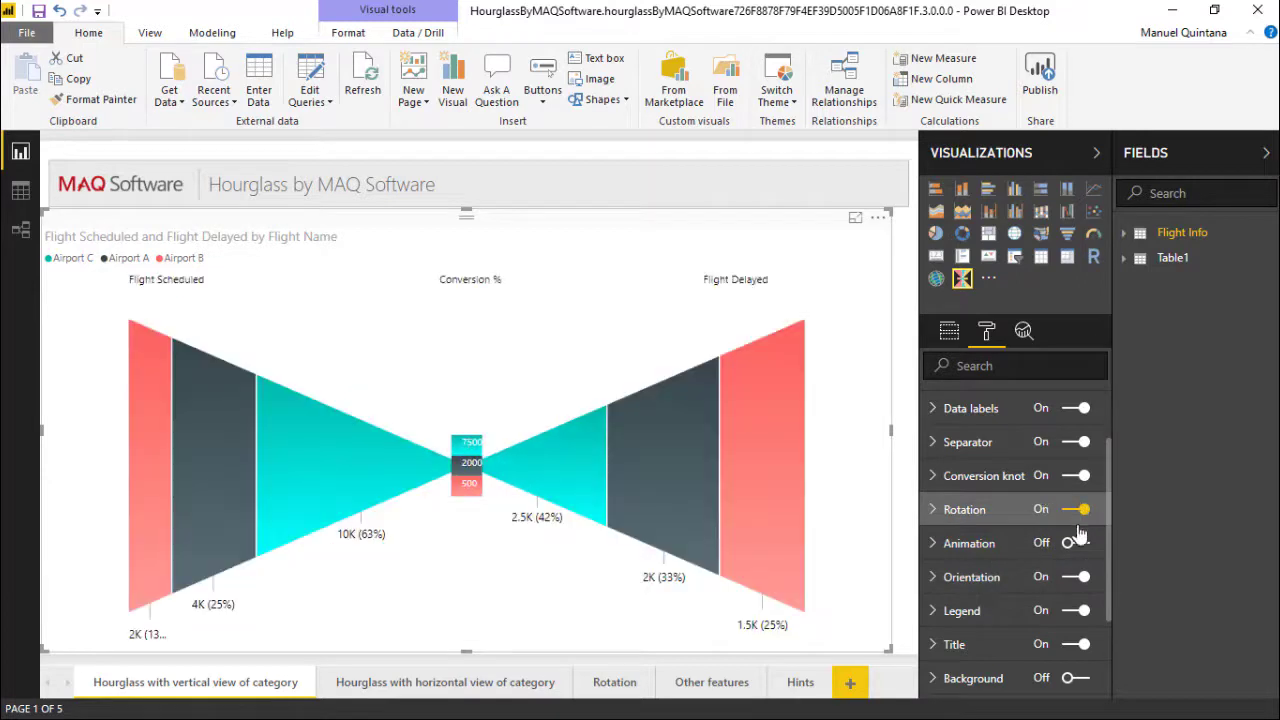
click(1075, 580)
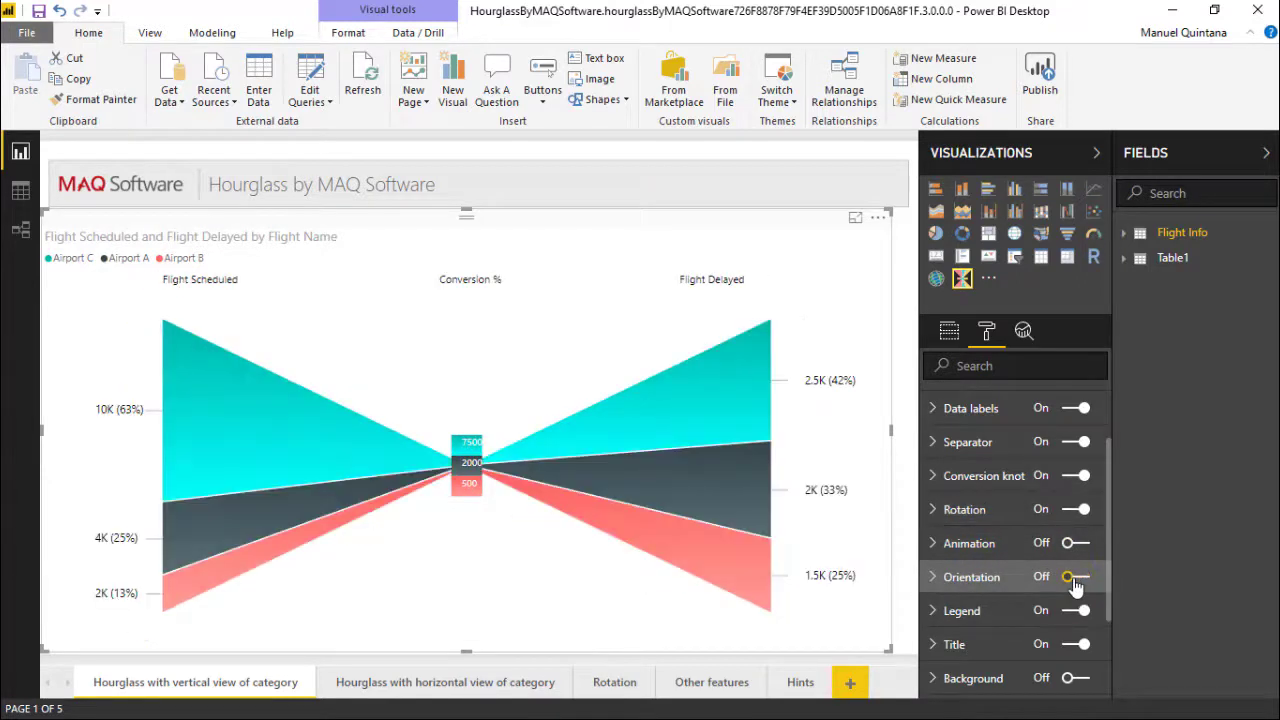
click(1074, 580)
click(1075, 580)
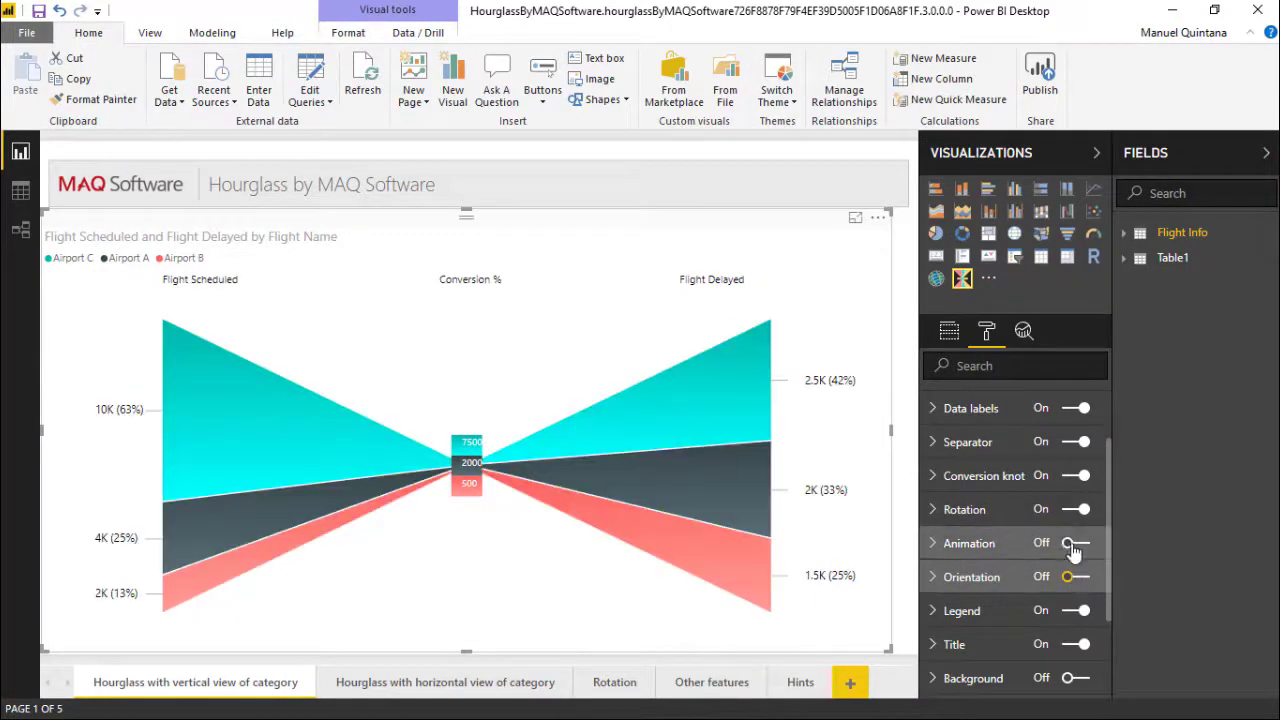
click(1072, 509)
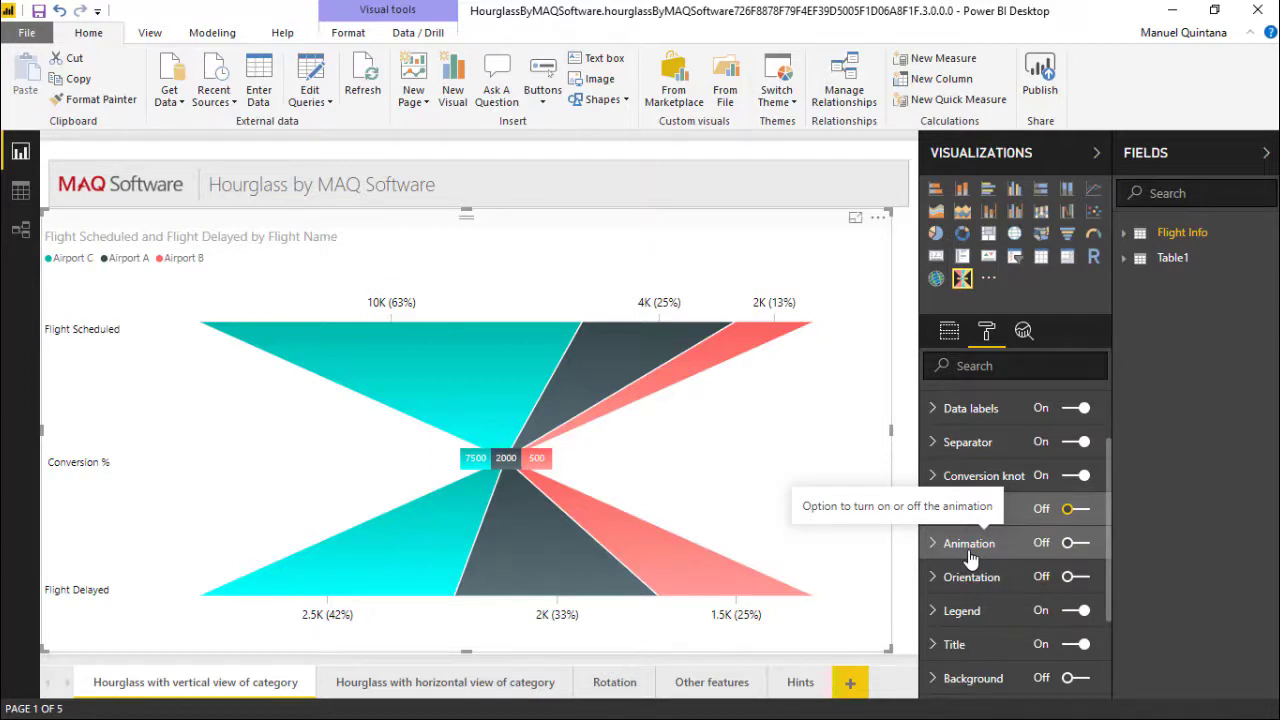
Turn on Animation for the hourglass and check the chart bands keep their vertical, unrotated layout
scroll(970, 558, down, 2)
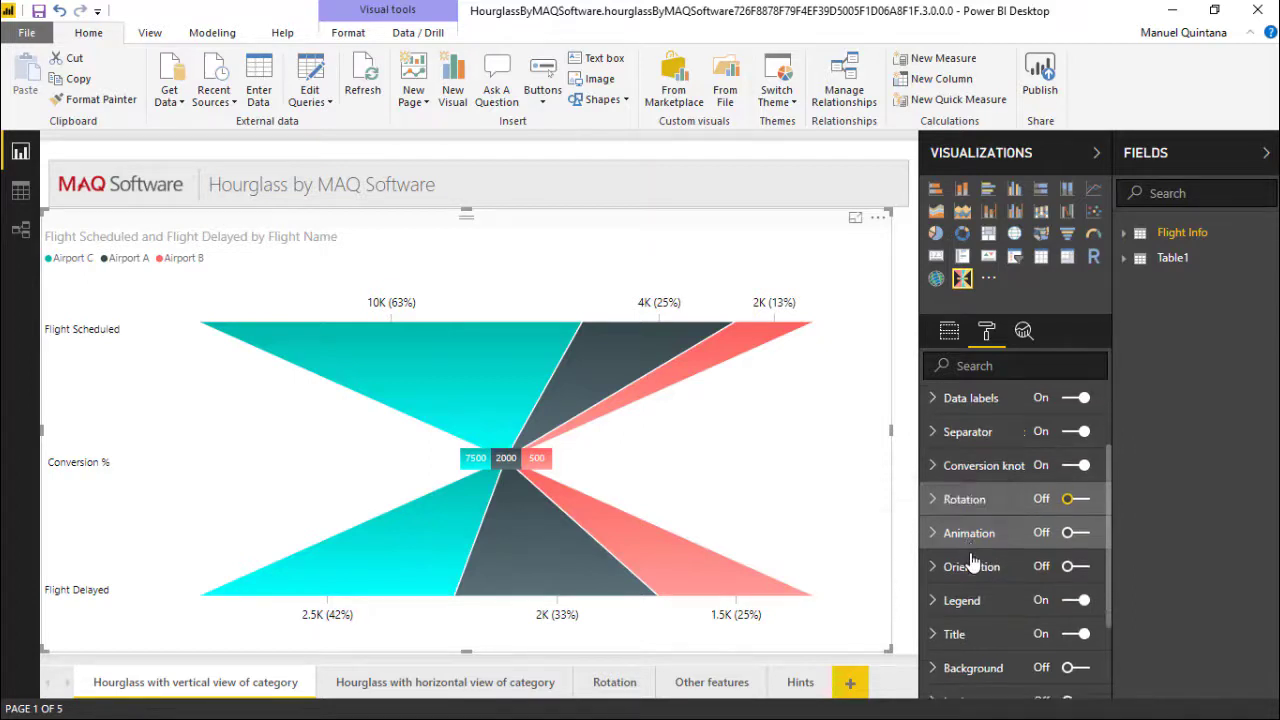
scroll(970, 558, up, 2)
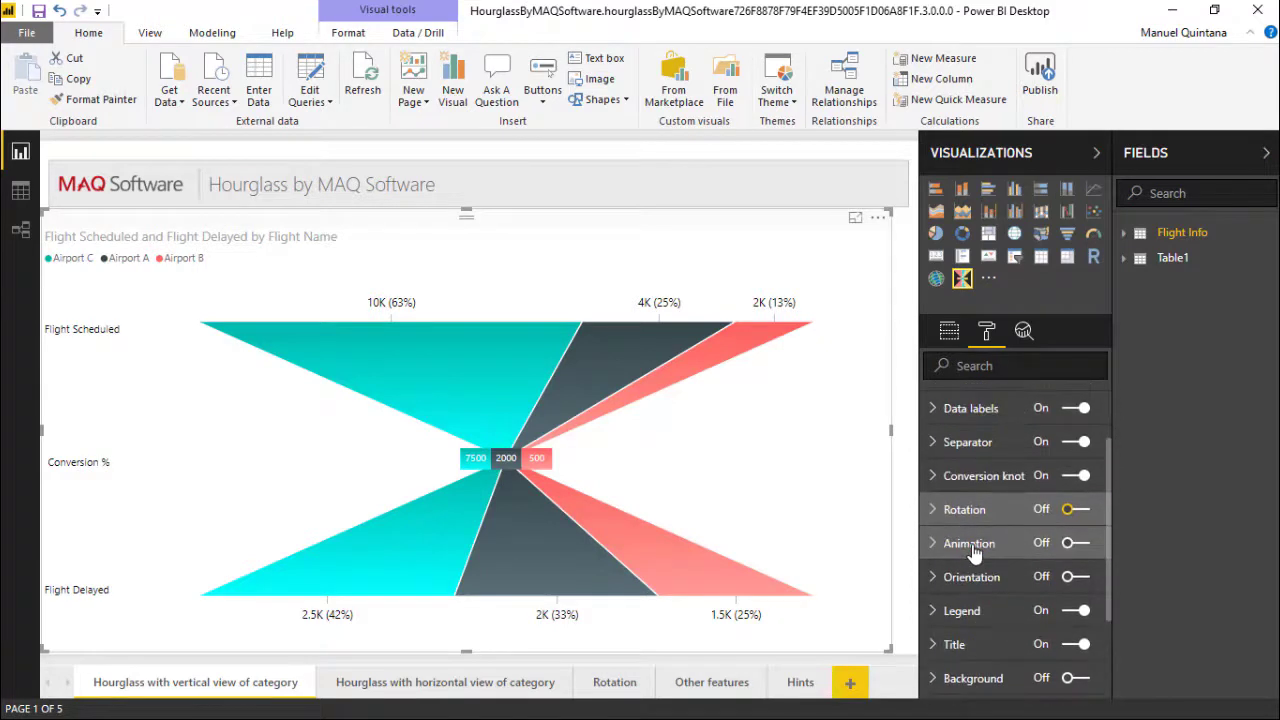
click(975, 545)
click(1078, 543)
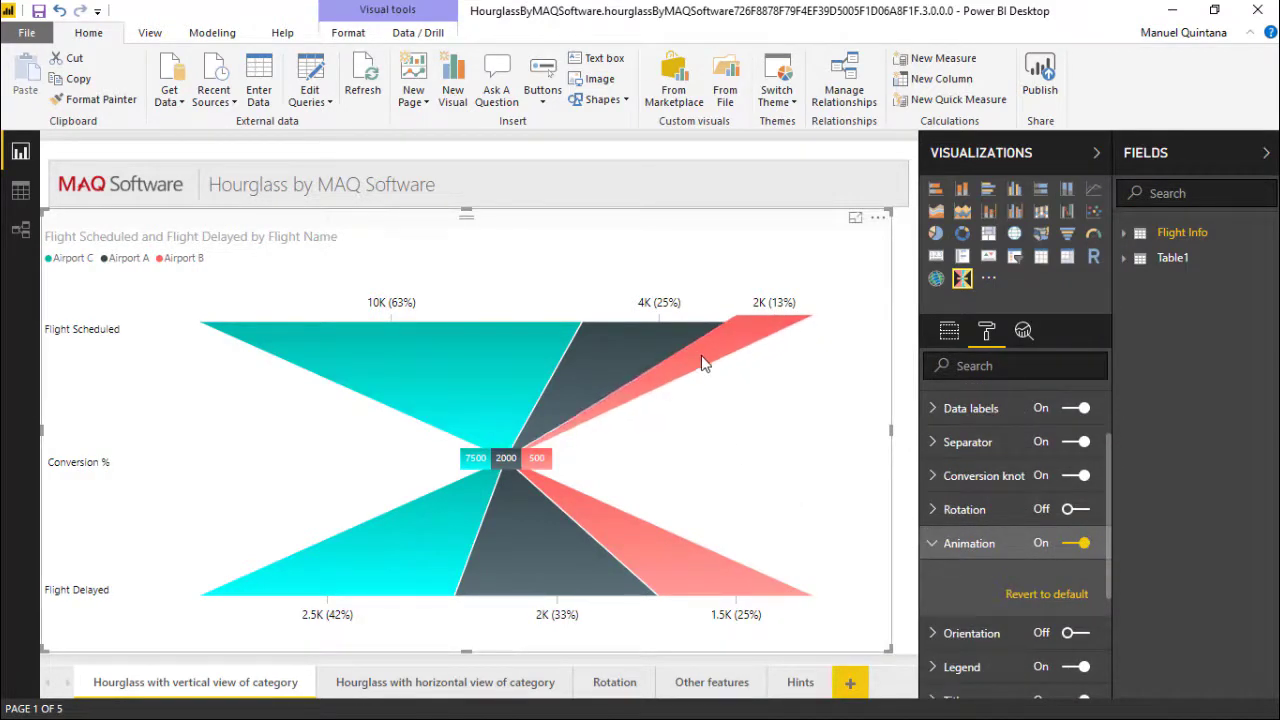
mouse_move(703, 363)
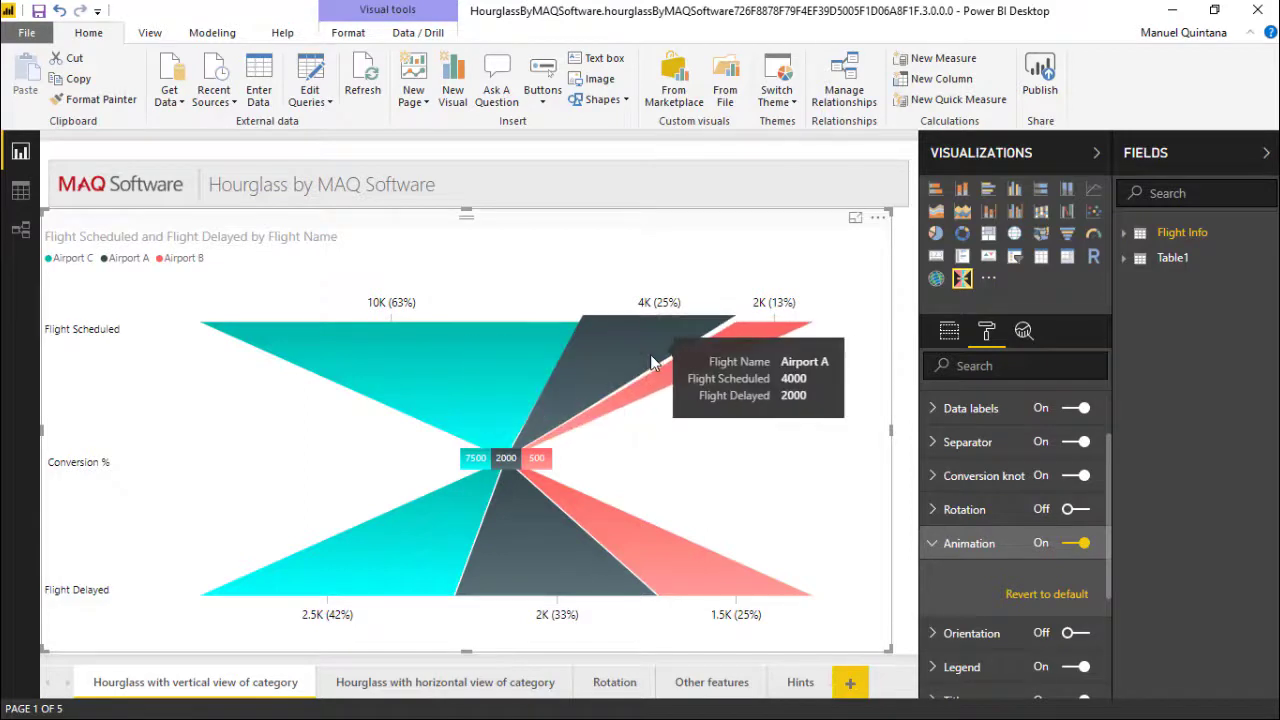
mouse_move(504, 368)
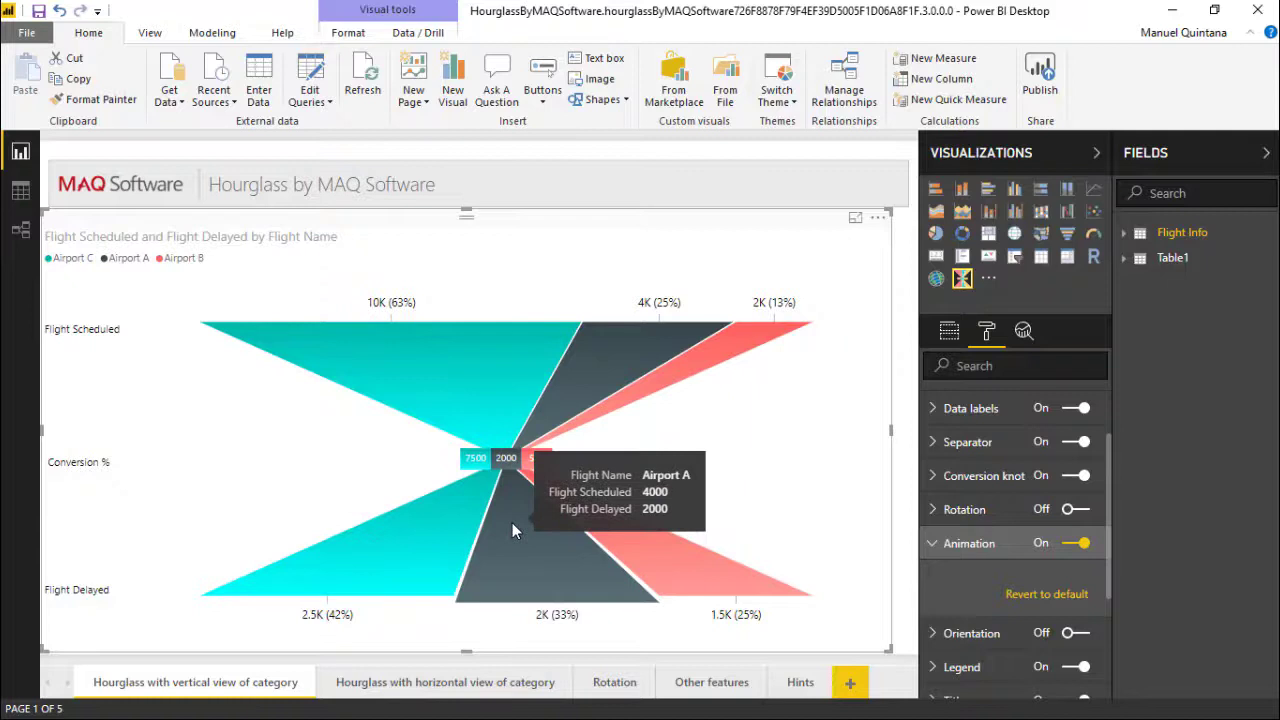
mouse_move(650, 535)
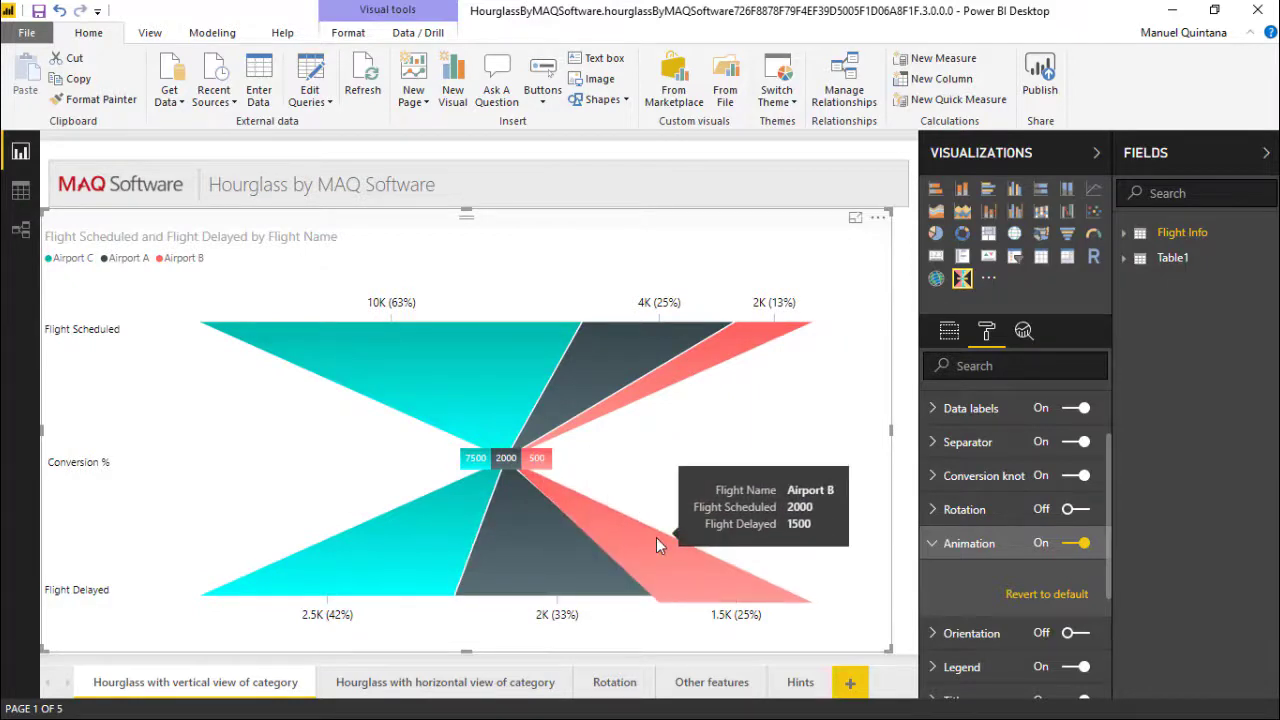